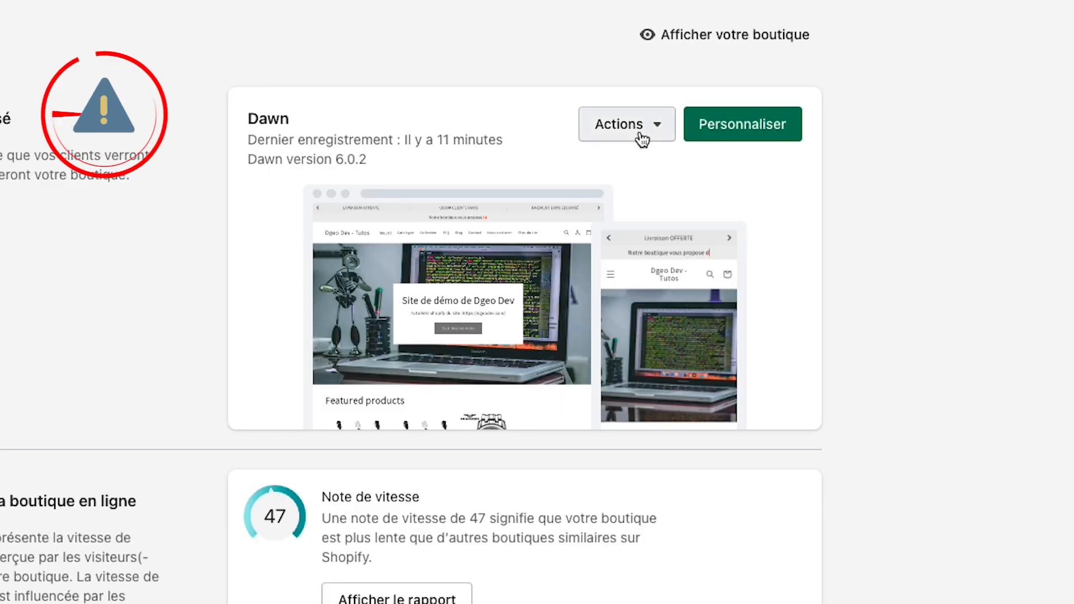
pyautogui.click(640, 134)
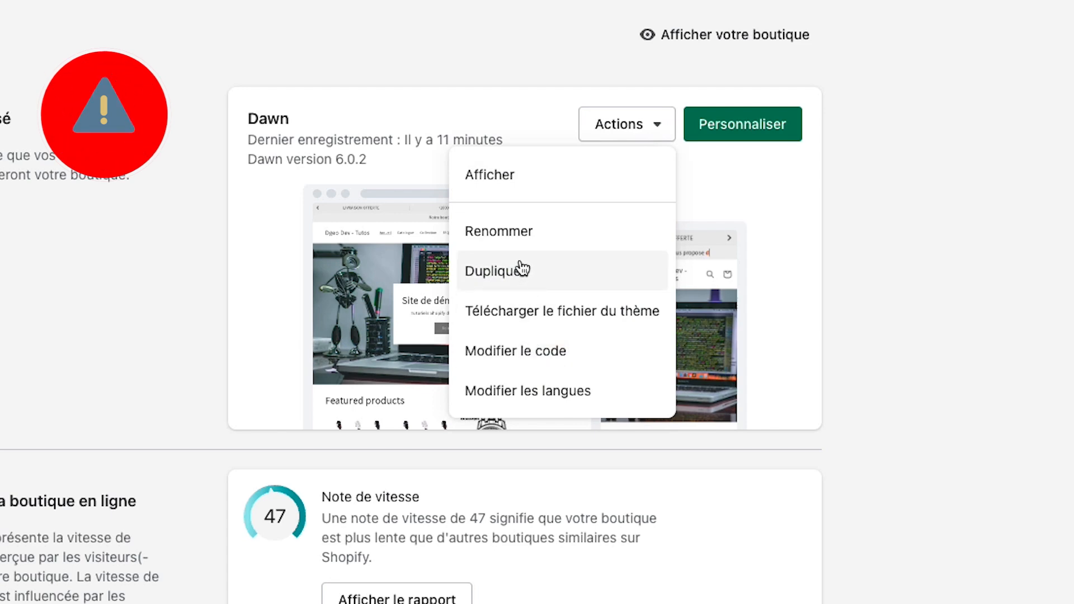
pyautogui.scroll(-3, 548, 505)
pyautogui.scroll(2, 577, 461)
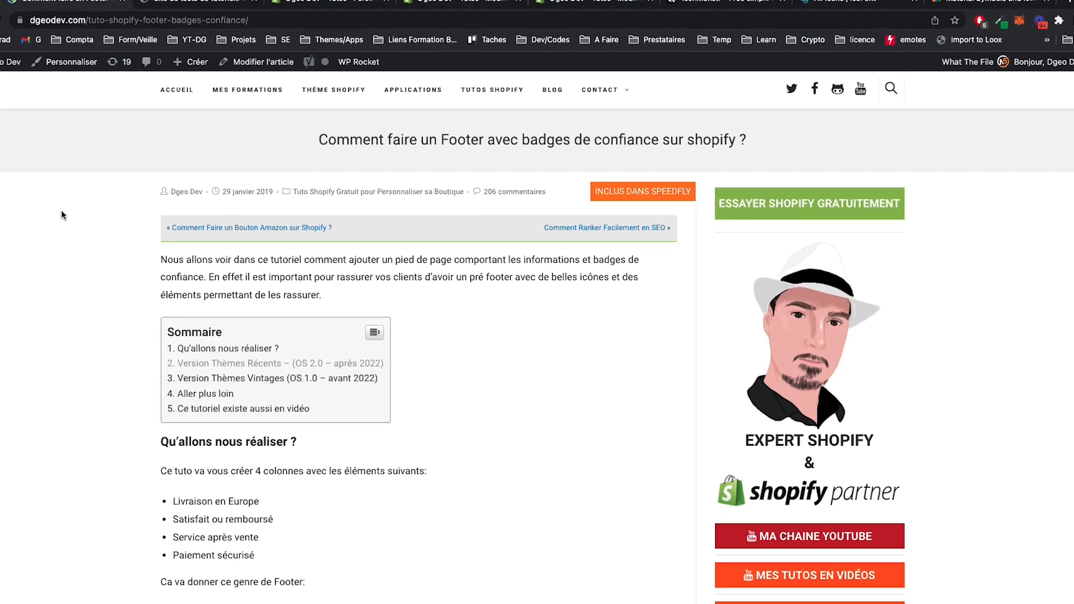
# Look through the Dgeo Dev trust badge footer article: the summary, the four badge columns and the list of image URLs.
pyautogui.scroll(-3, 132, 174)
pyautogui.scroll(3, 95, 164)
pyautogui.scroll(-6, 96, 164)
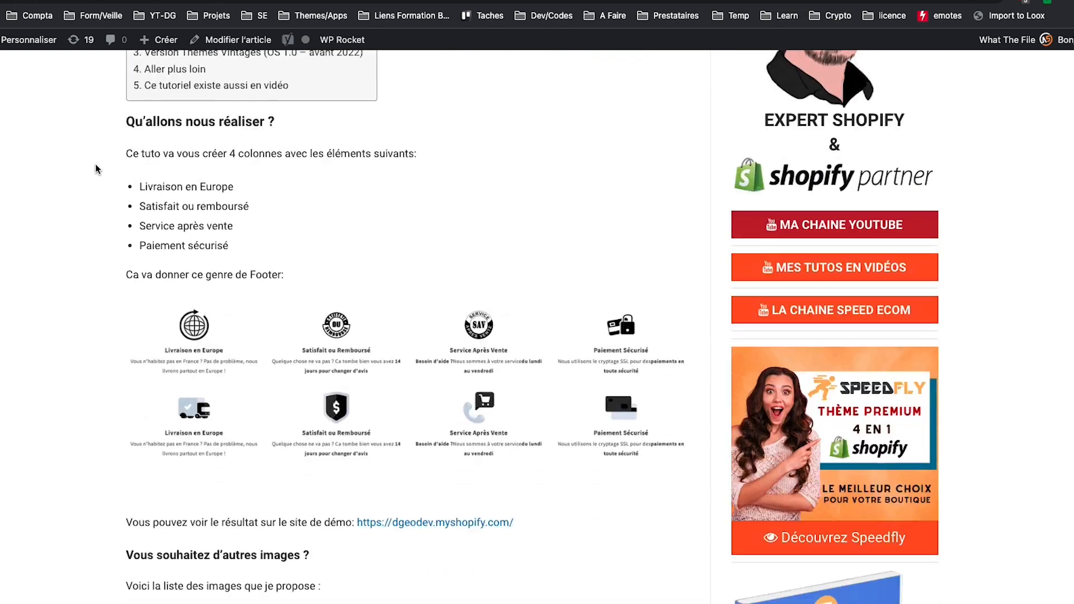
pyautogui.scroll(6, 120, 184)
pyautogui.scroll(-3, 197, 196)
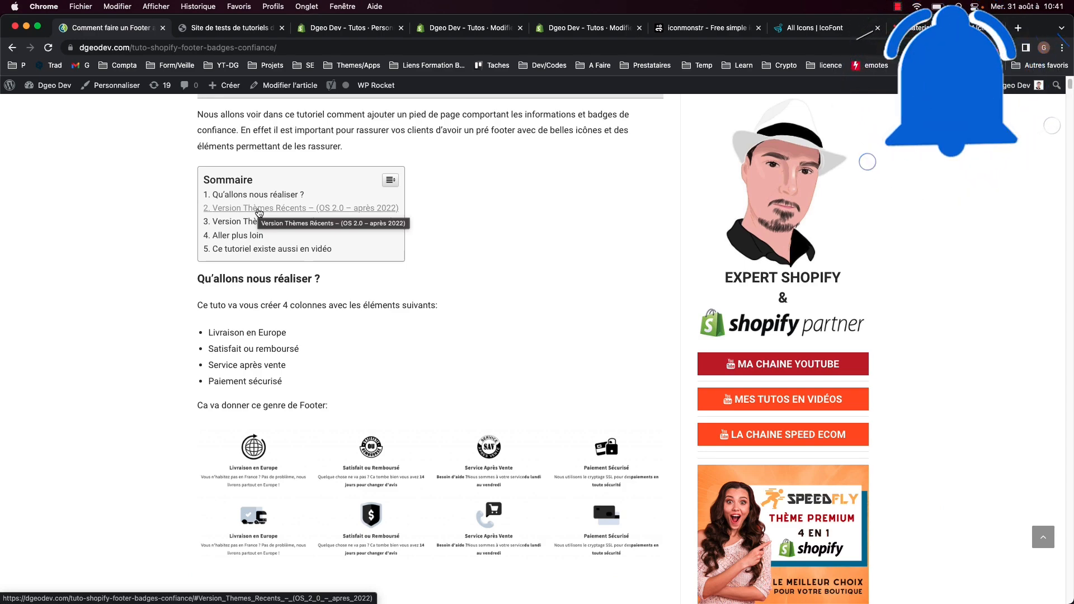
pyautogui.scroll(-1, 205, 293)
pyautogui.scroll(-15, 262, 281)
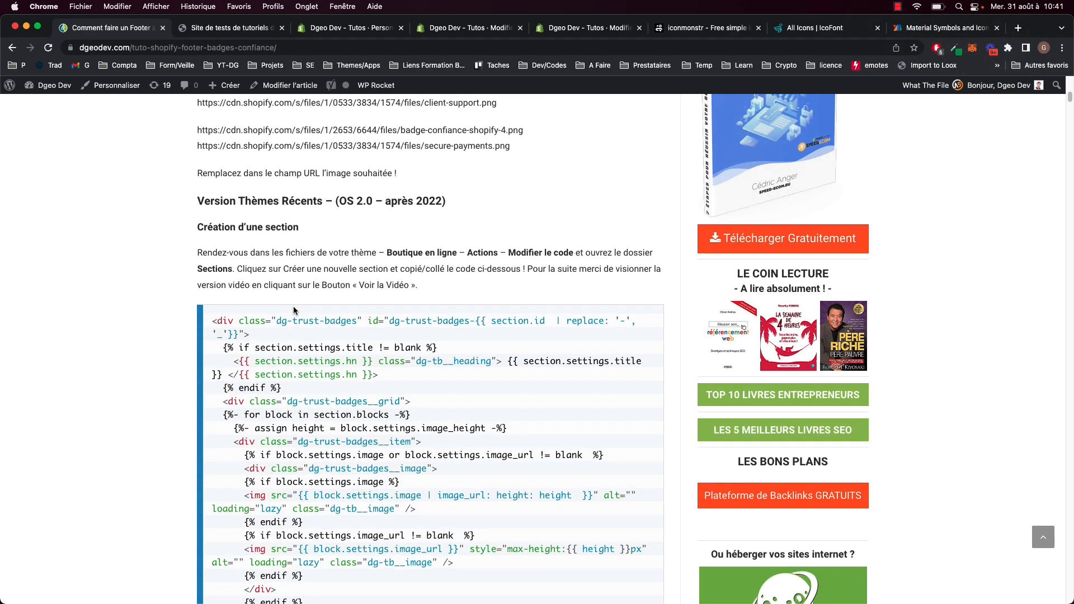
pyautogui.scroll(2, 222, 127)
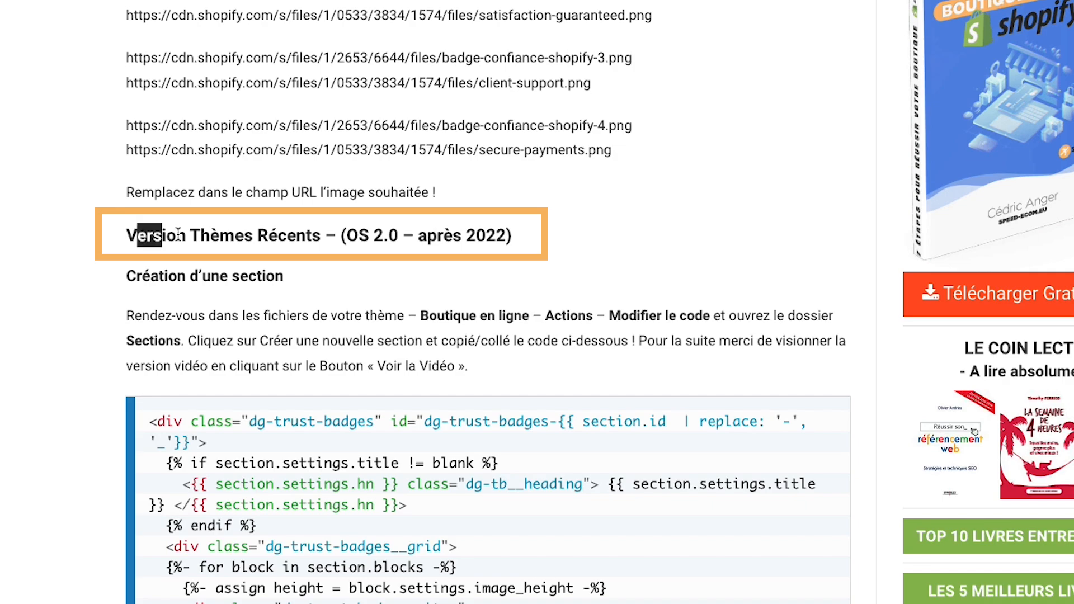
# Review the article's code for recent themes (OS 2.0) and for vintage themes (OS 1.0).
pyautogui.moveTo(138, 234); pyautogui.dragTo(331, 232)
pyautogui.click(331, 233)
pyautogui.scroll(-12, 309, 235)
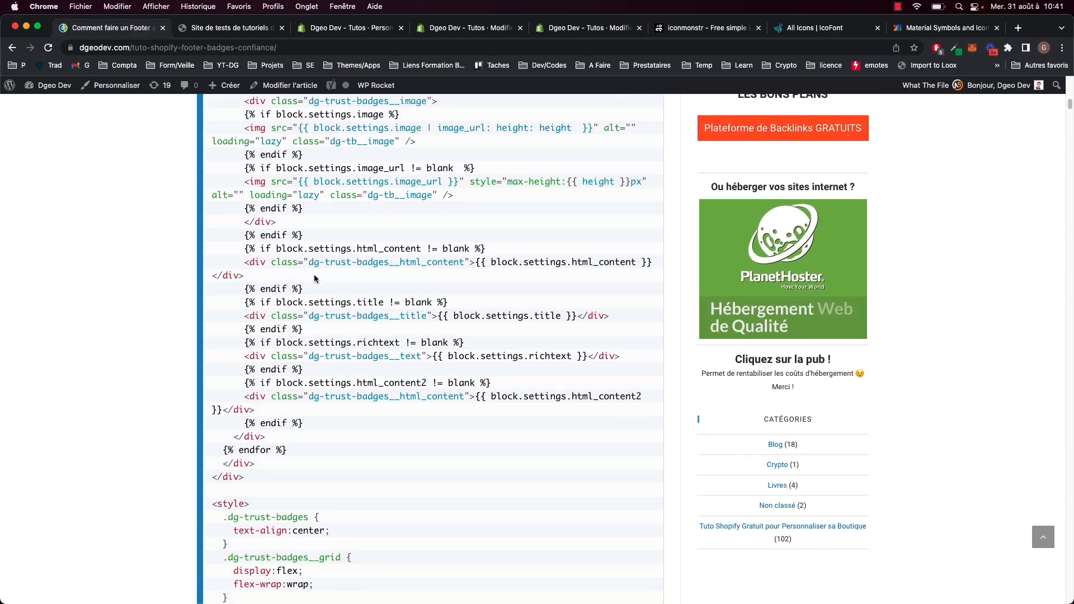
pyautogui.scroll(-13, 315, 278)
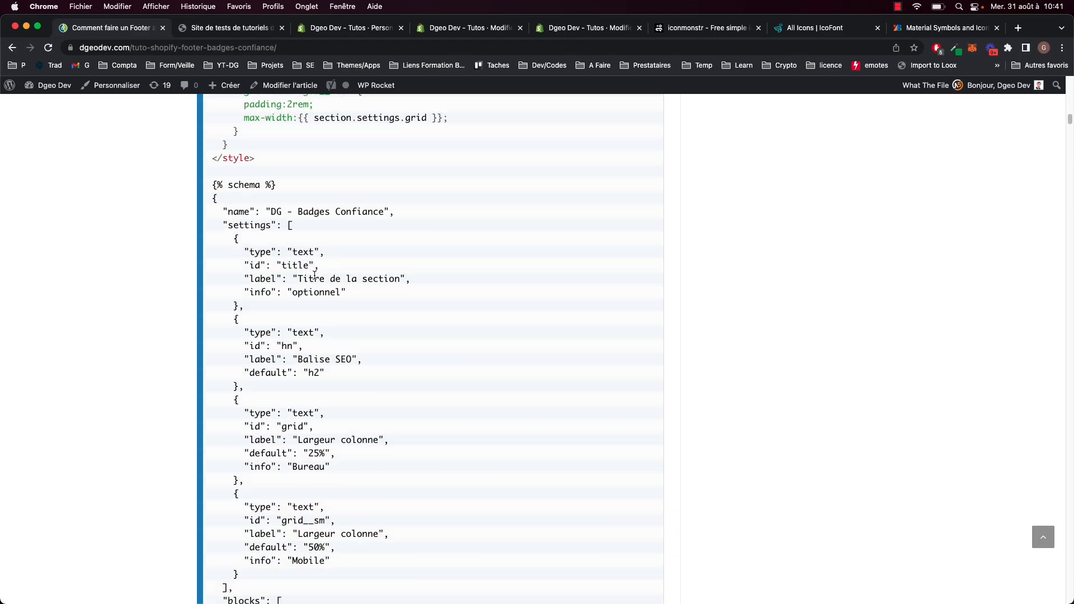
pyautogui.scroll(-14, 314, 275)
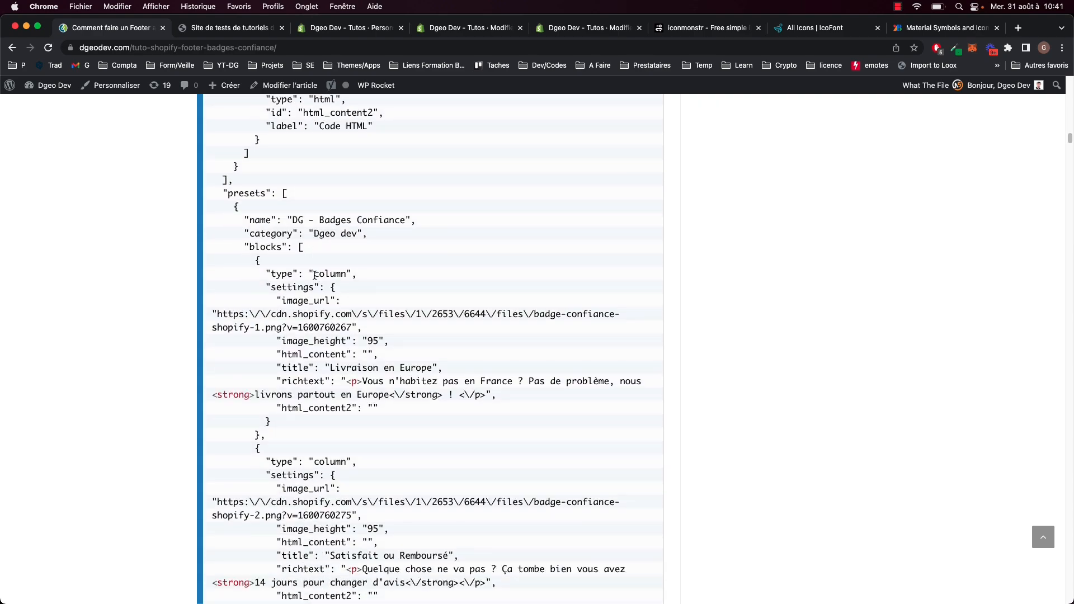
pyautogui.scroll(20, 315, 278)
pyautogui.scroll(-20, 315, 278)
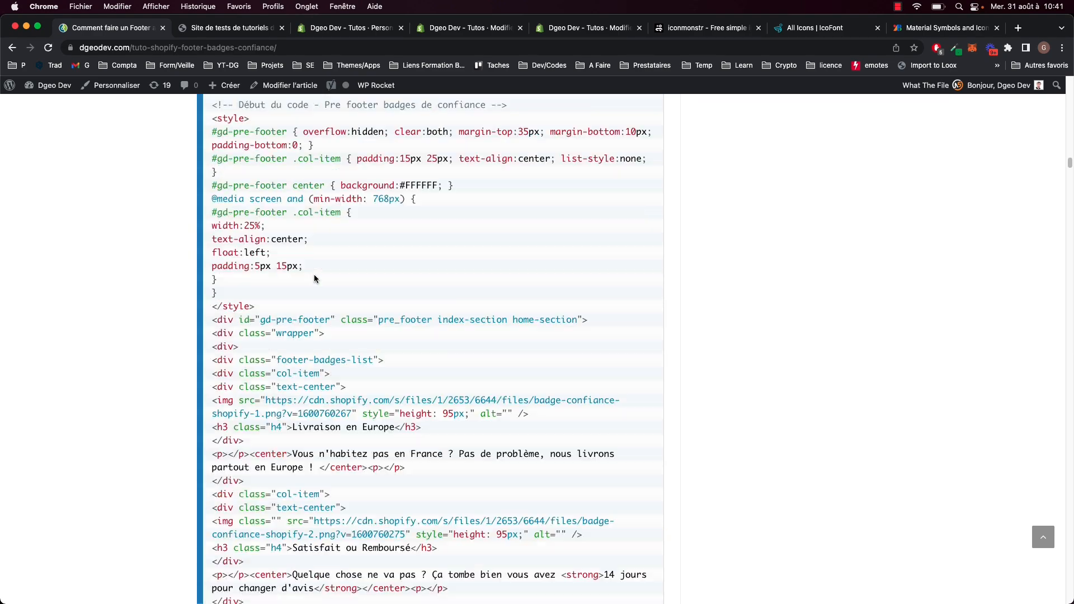
pyautogui.scroll(20, 315, 279)
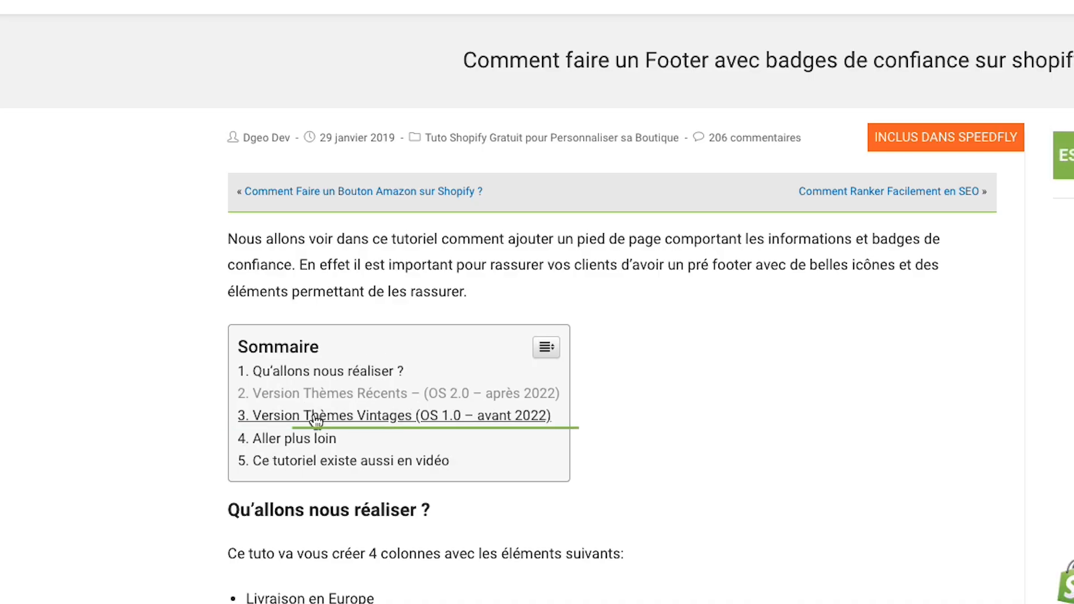
pyautogui.click(316, 419)
pyautogui.scroll(-15, 255, 369)
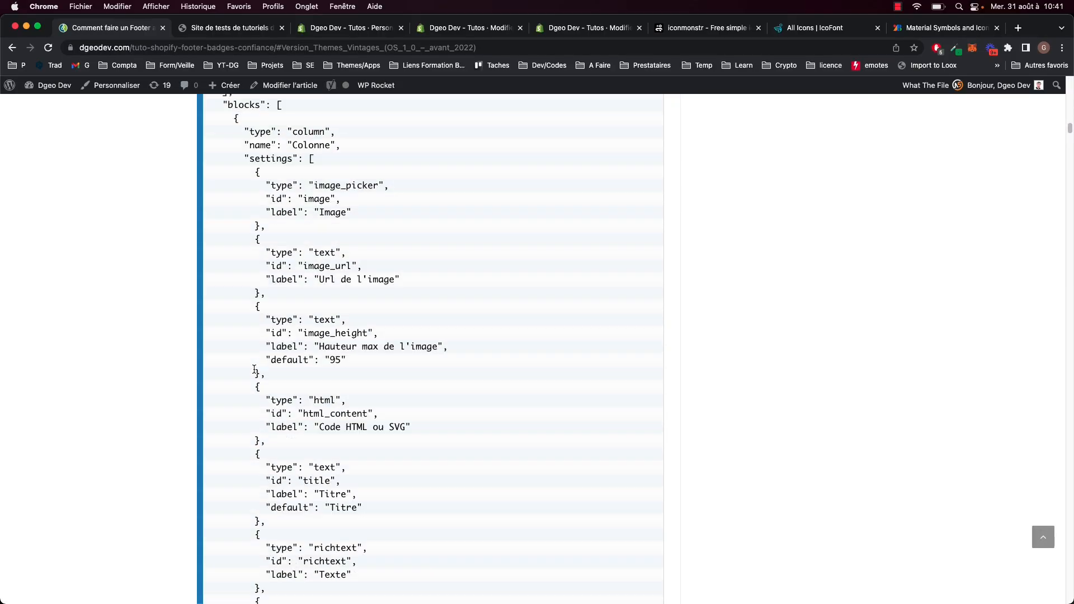
pyautogui.scroll(20, 254, 370)
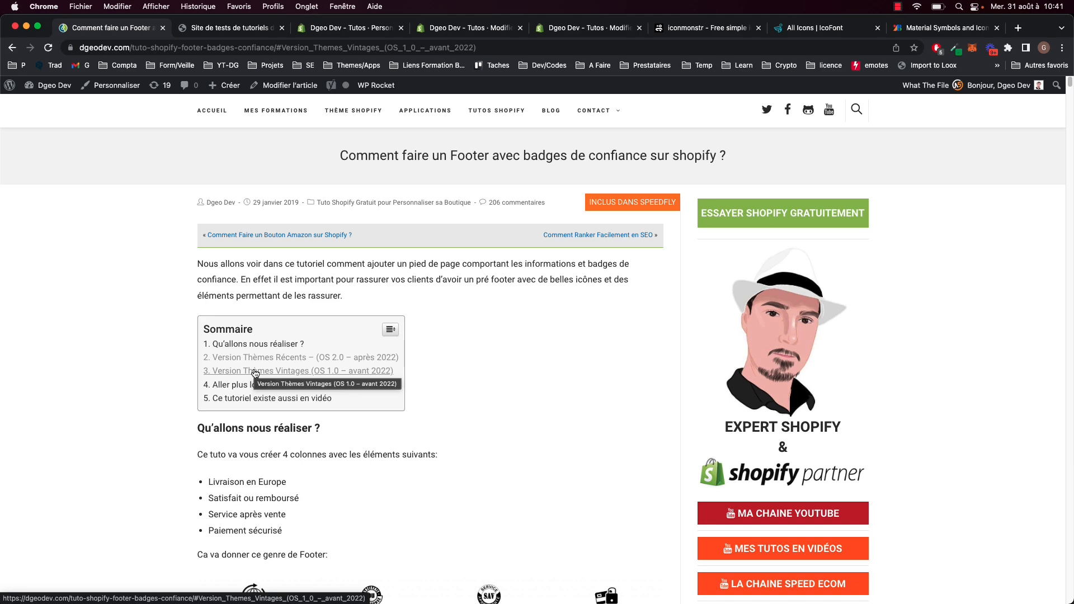
# Copy the complete section code under "Version Thèmes Récents – (OS 2.0 – après 2022)", through {% endschema %}.
pyautogui.click(294, 363)
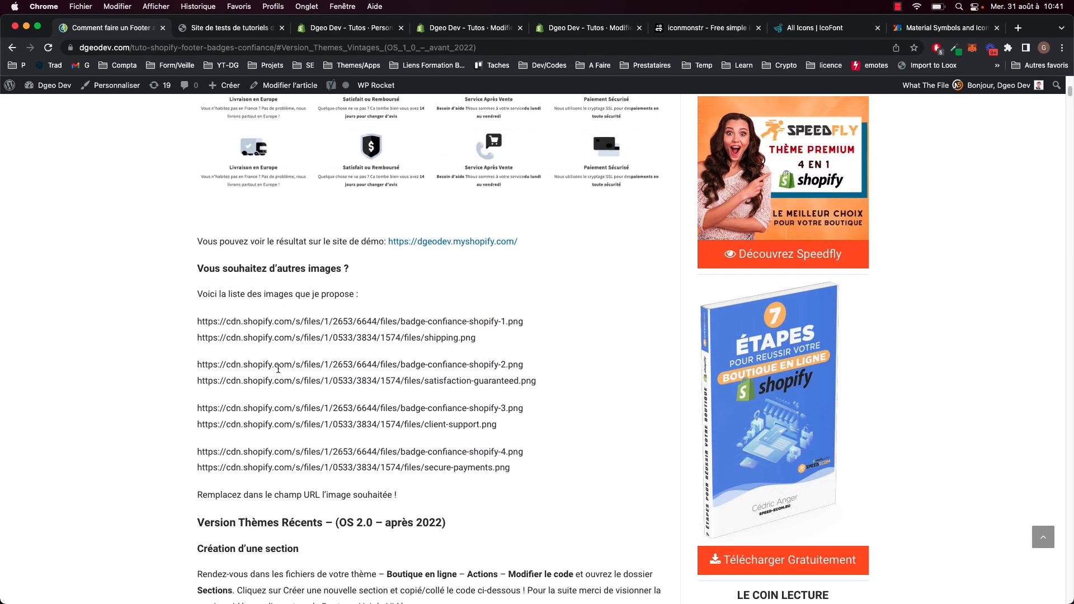
pyautogui.scroll(-6, 278, 308)
pyautogui.moveTo(212, 286); pyautogui.dragTo(284, 357)
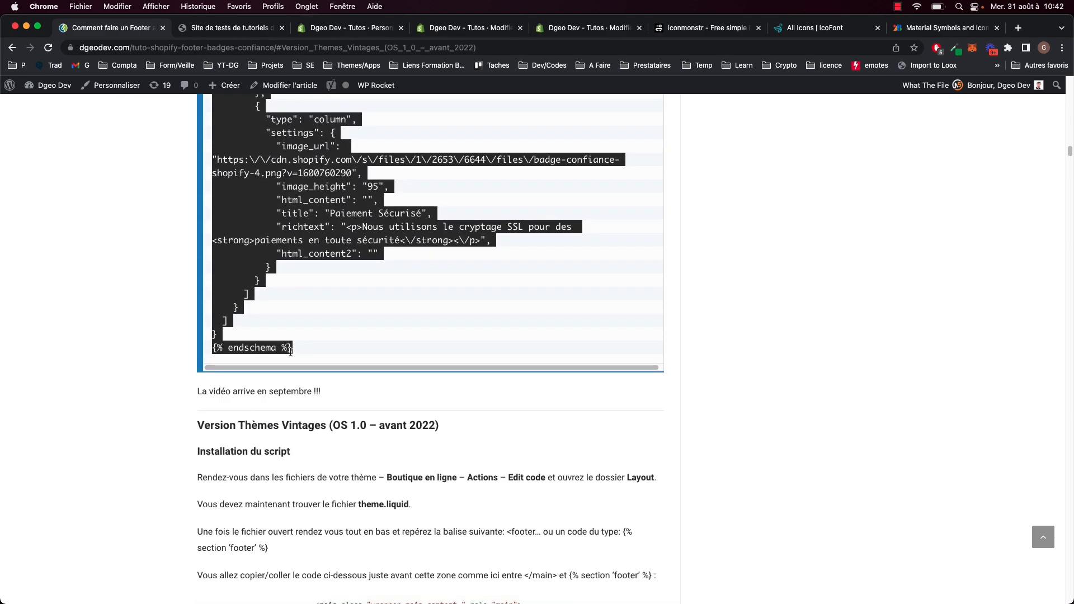
# Switch to the Shopify admin and open the Dawn theme's code for editing from its theme listing.
pyautogui.click(345, 28)
pyautogui.click(465, 32)
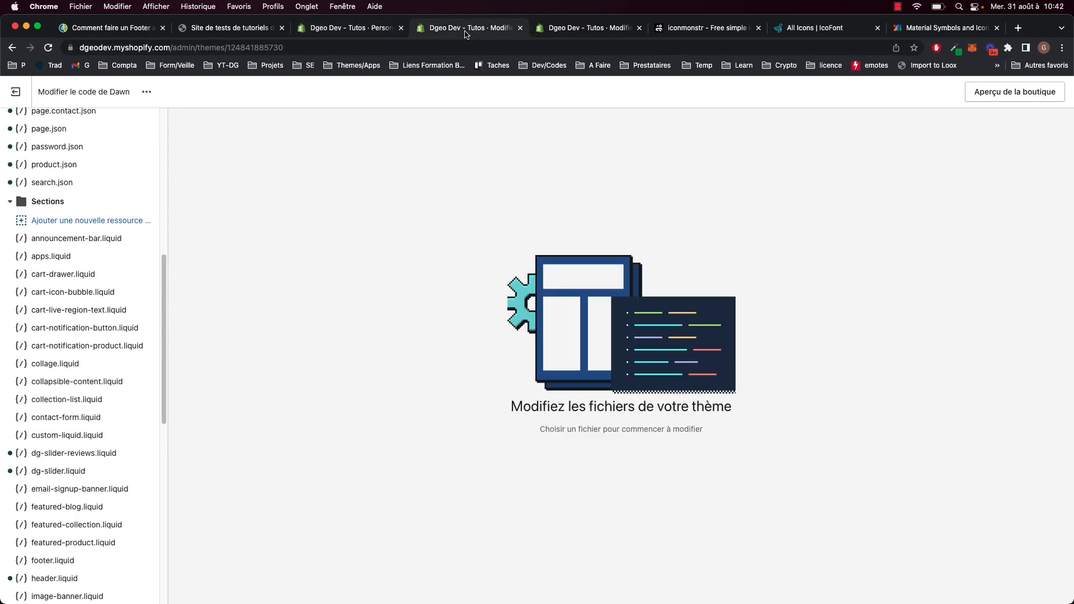
pyautogui.click(66, 292)
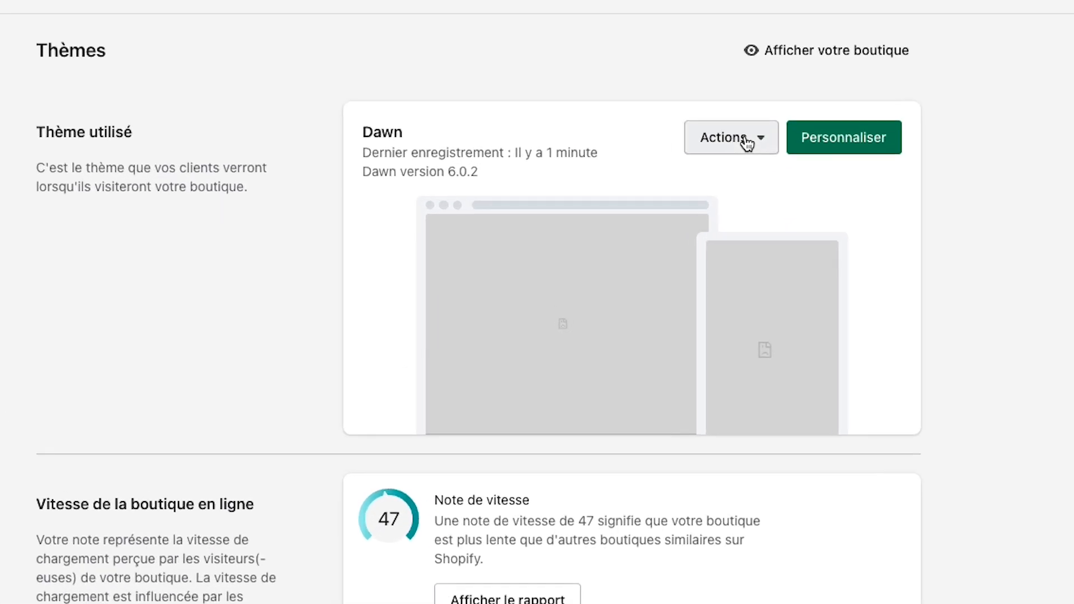
pyautogui.click(755, 206)
pyautogui.click(646, 361)
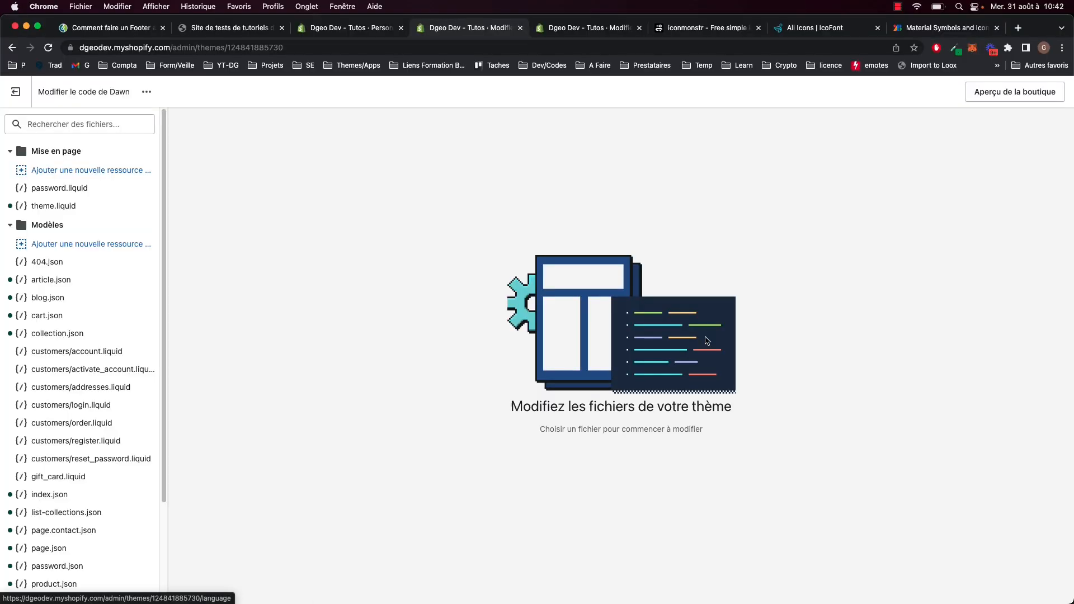
# Add a new section file named dg-footer-trust-badges to the theme's Sections folder.
pyautogui.click(45, 225)
pyautogui.click(41, 248)
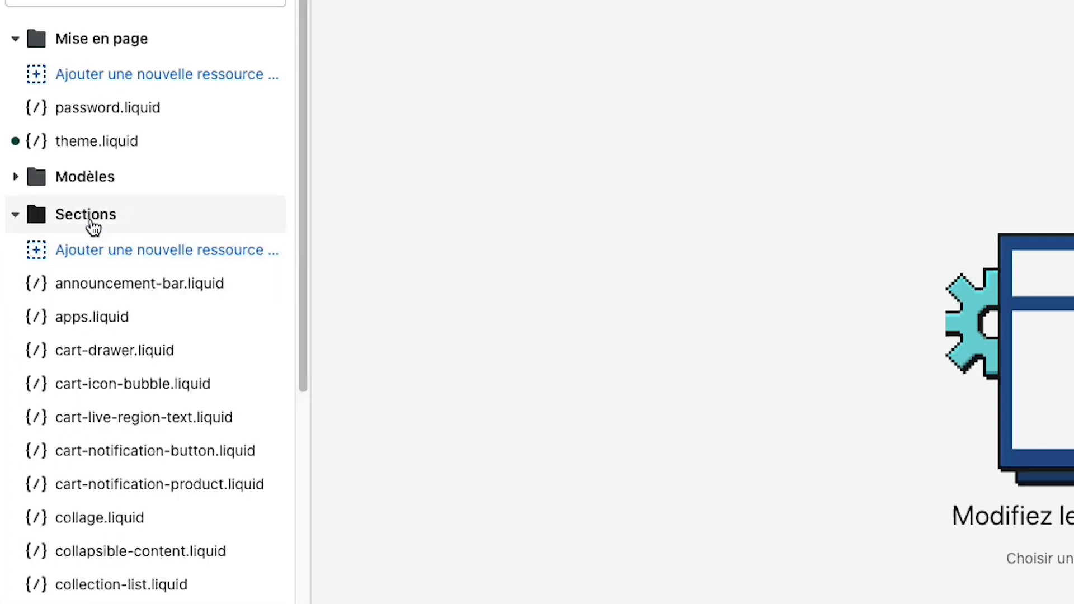
pyautogui.click(119, 259)
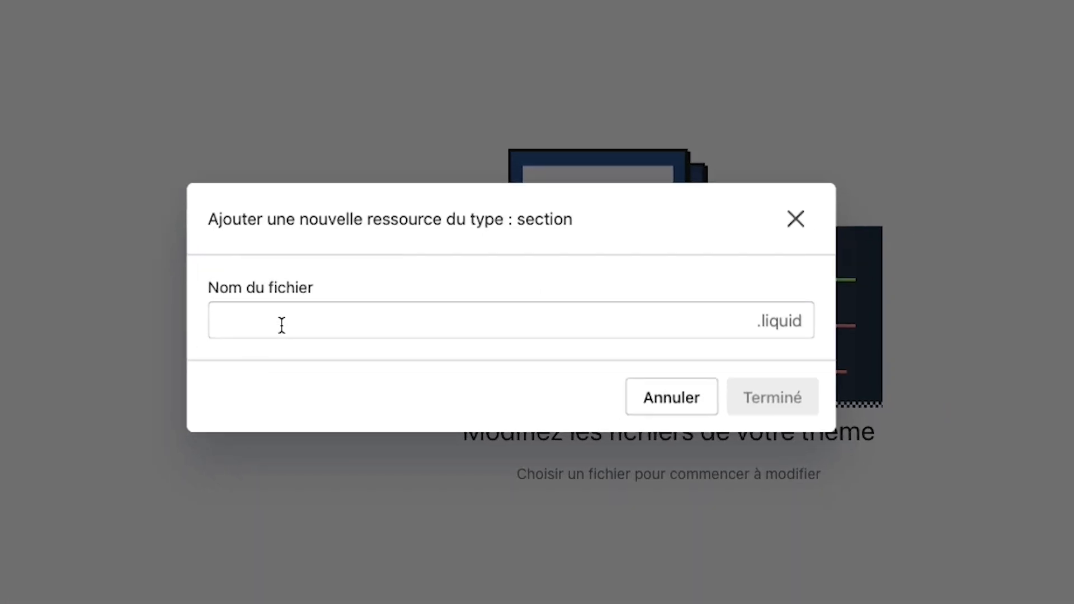
pyautogui.click(282, 325)
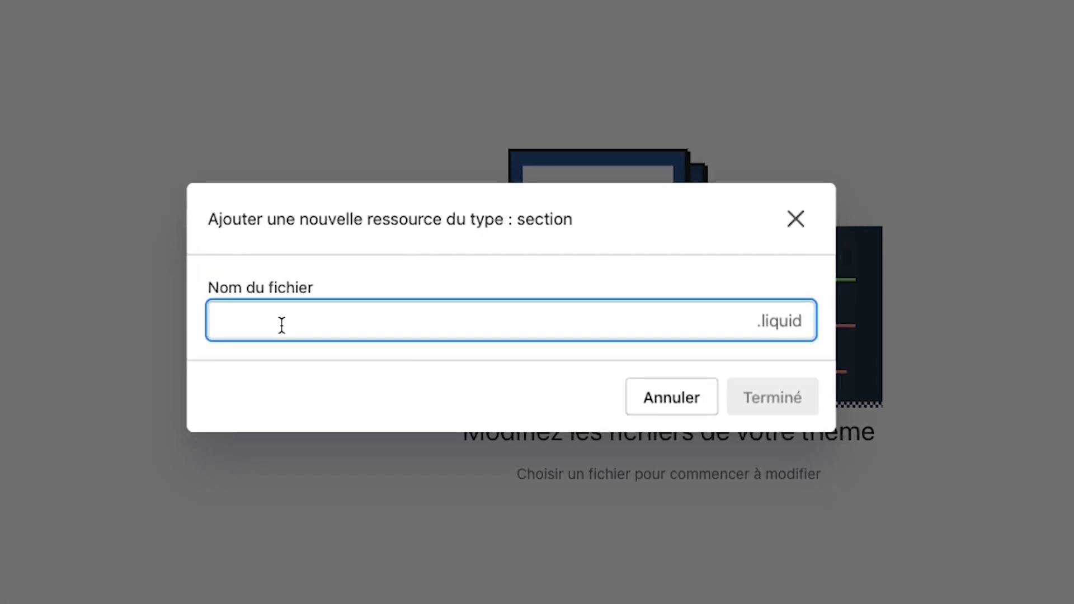
pyautogui.write('dg-footer-trsut-badges')
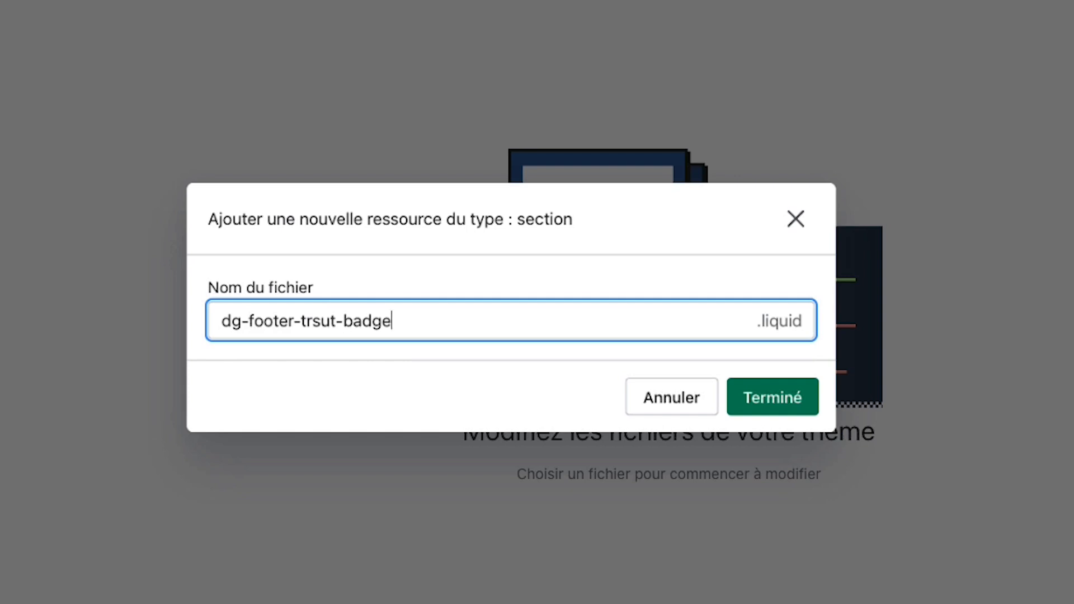
pyautogui.click(321, 321)
pyautogui.press('BackSpace')
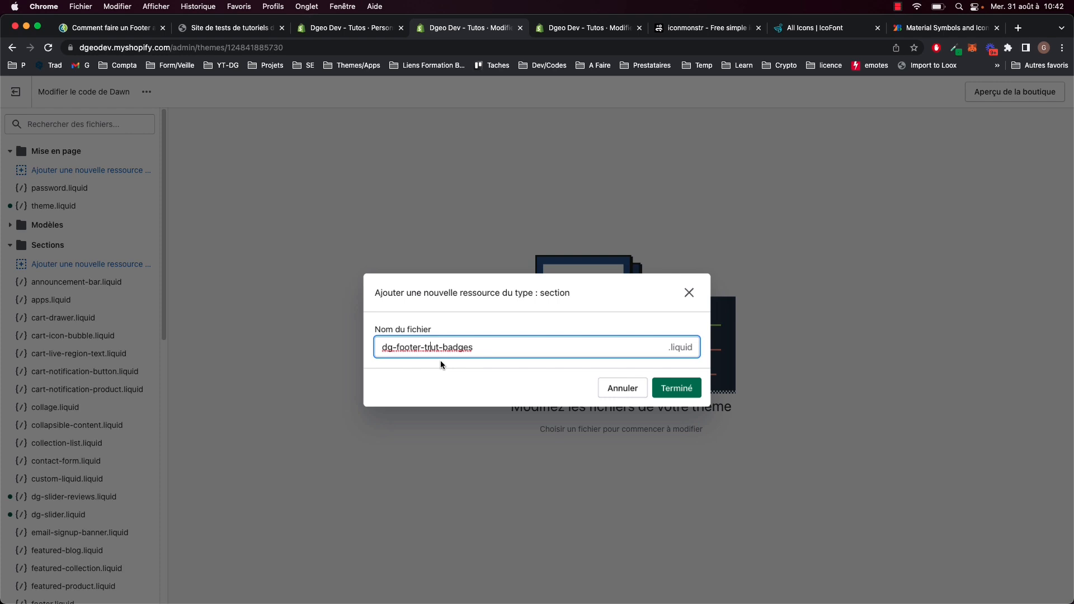
pyautogui.press('Right')
pyautogui.write('s')
pyautogui.click(691, 394)
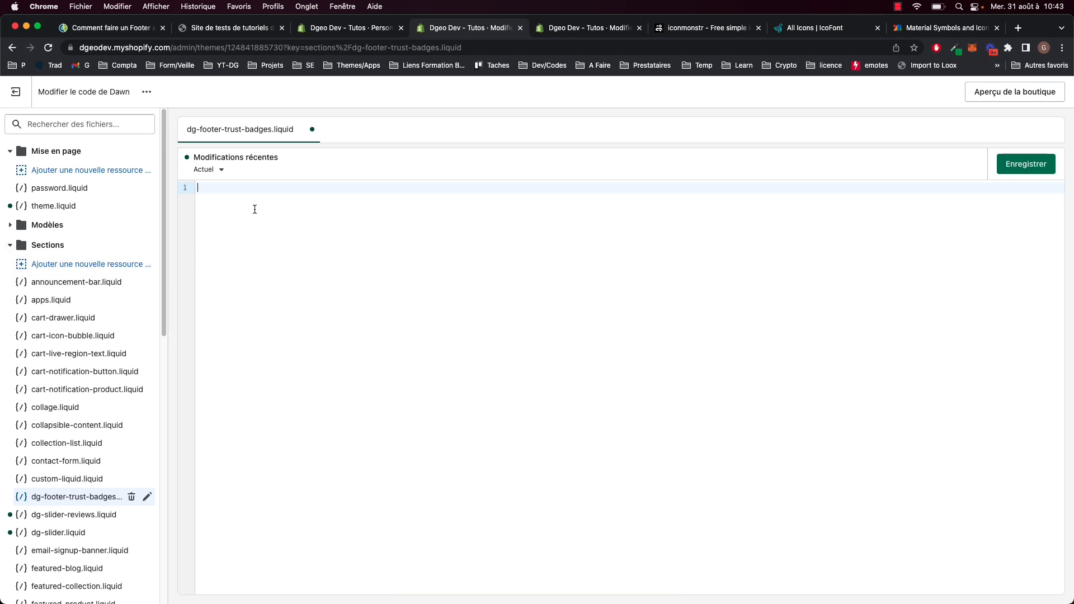
# Paste the copied section code into dg-footer-trust-badges.liquid and save the file.
pyautogui.press('super+v')
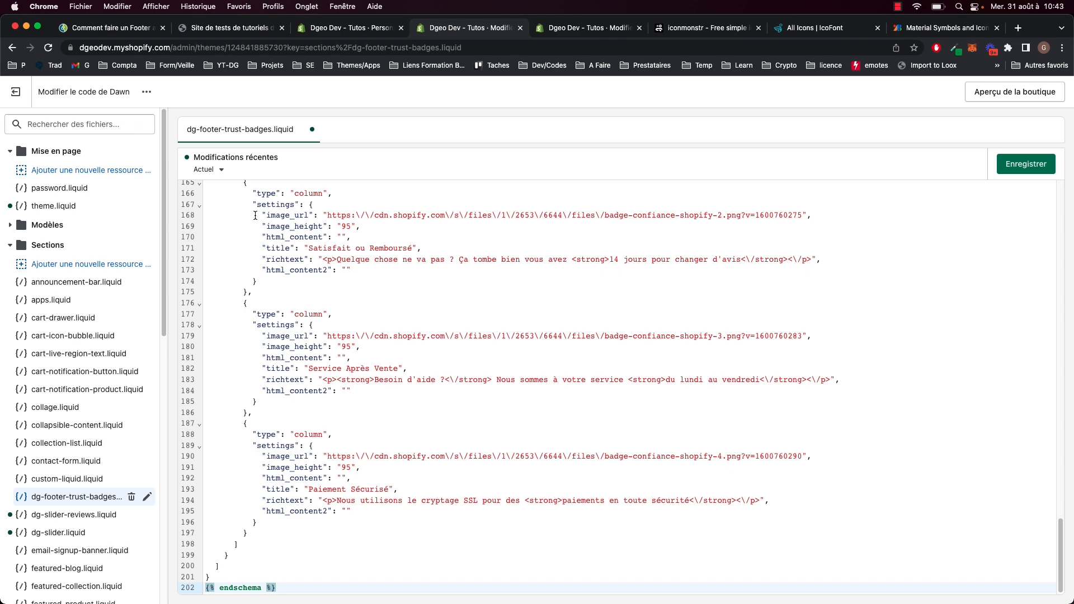
pyautogui.click(118, 29)
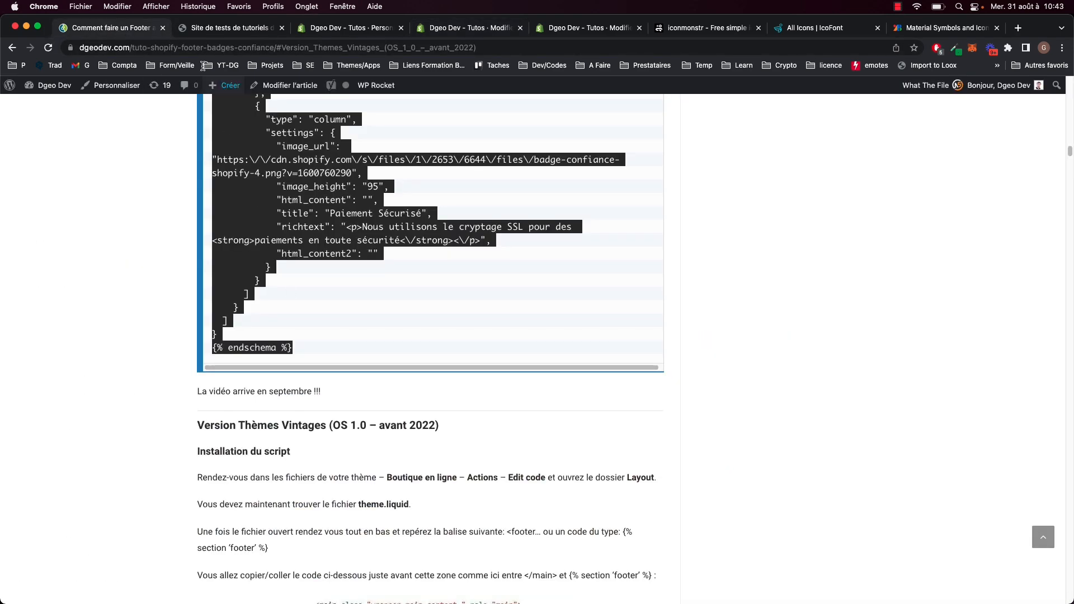
pyautogui.click(224, 28)
pyautogui.click(347, 28)
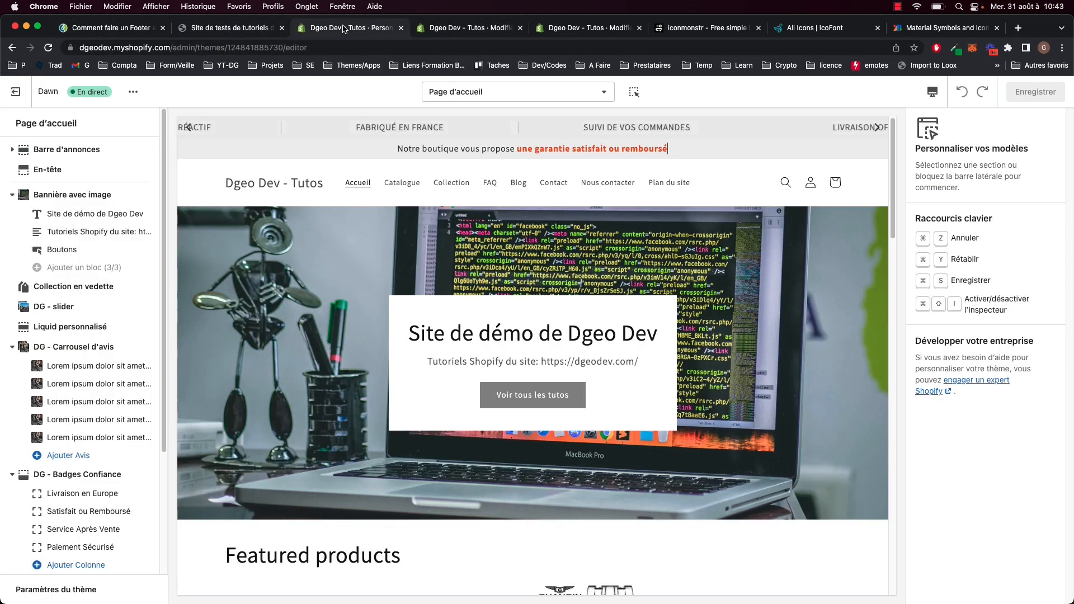
pyautogui.click(447, 28)
pyautogui.scroll(3, 396, 331)
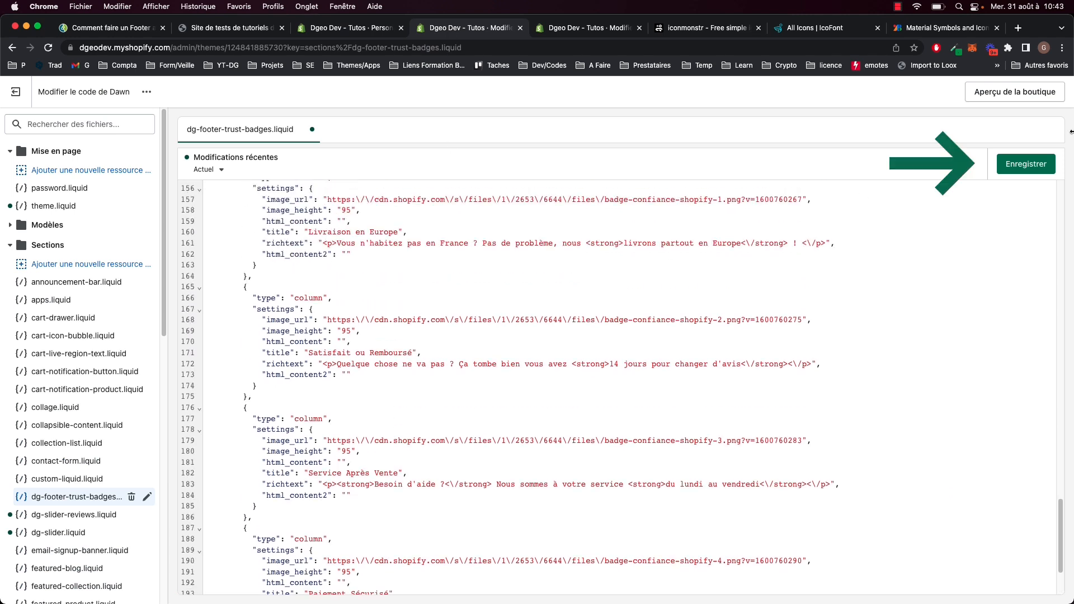
pyautogui.press('super+s')
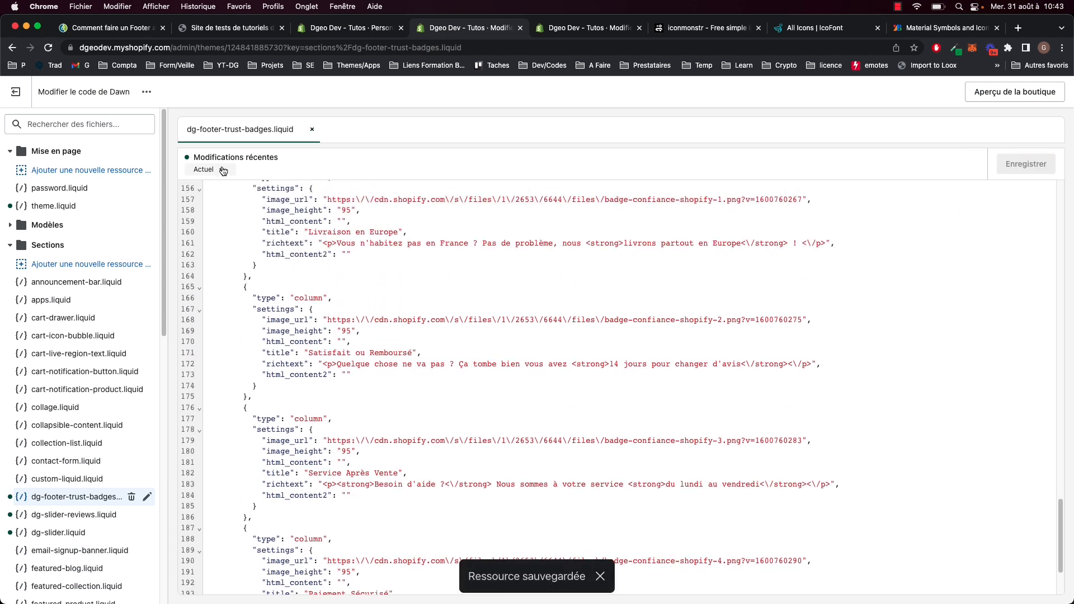
# Leave the open theme customizer and reopen it for the Dawn theme from the Thèmes page.
pyautogui.click(358, 28)
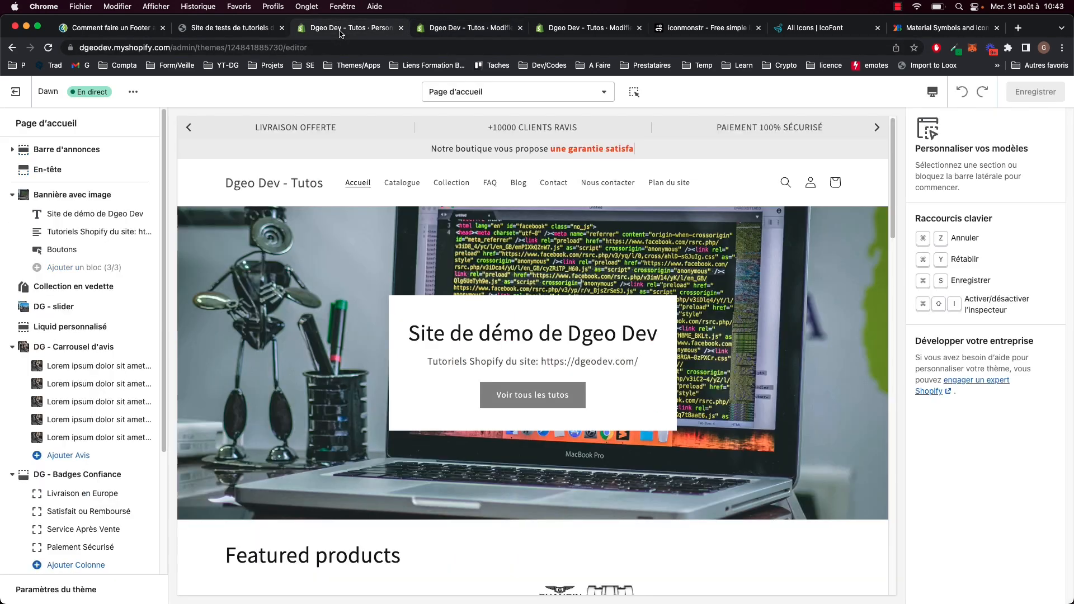
pyautogui.click(19, 97)
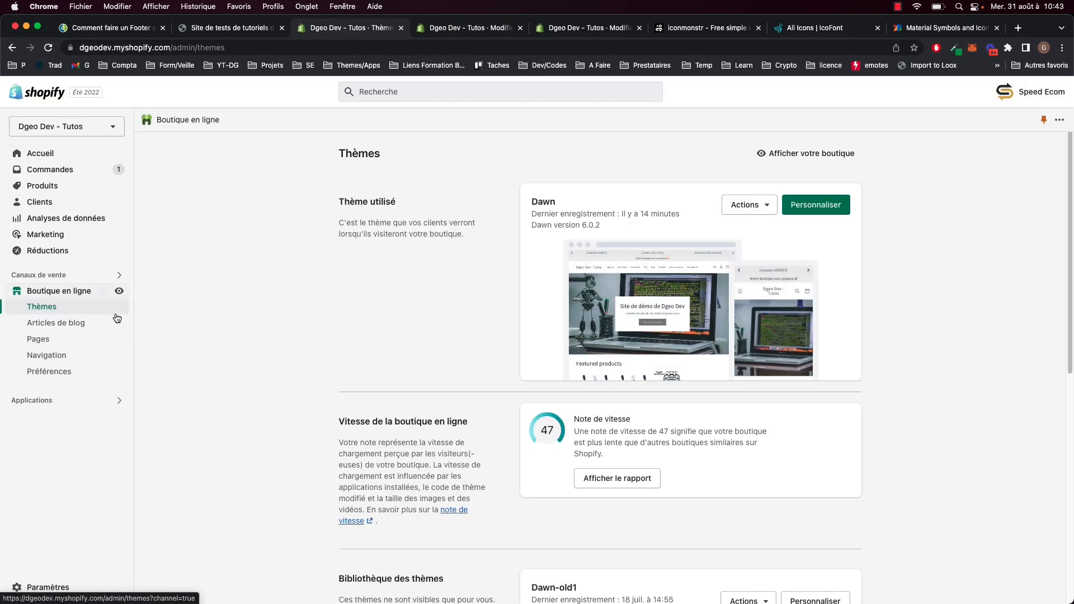
pyautogui.click(806, 208)
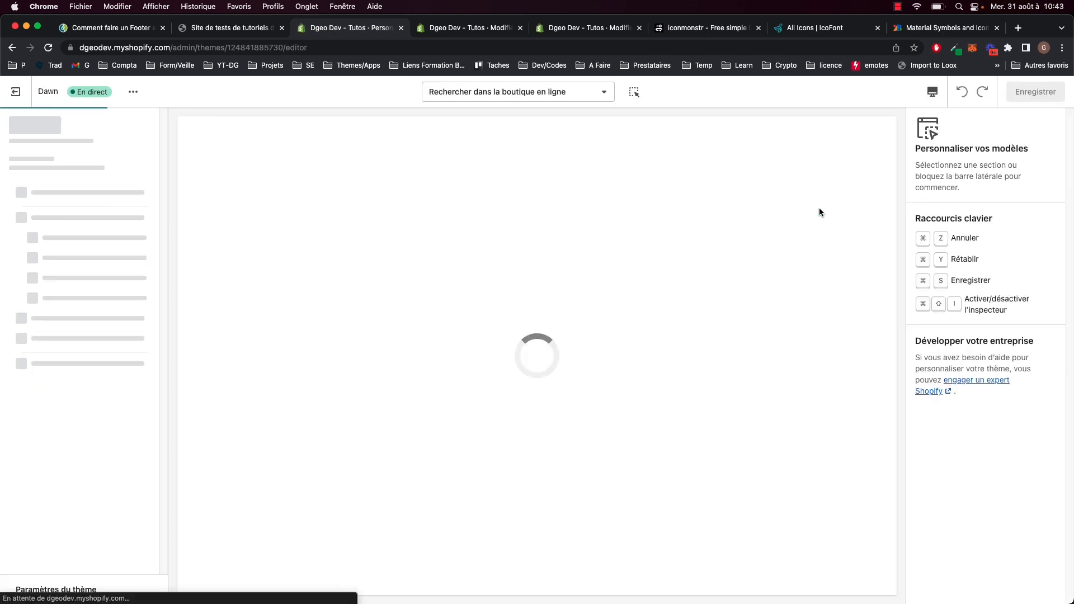
# Add a "DG - Badges Confiance" section to the home page above the footer and save the theme.
pyautogui.click(65, 498)
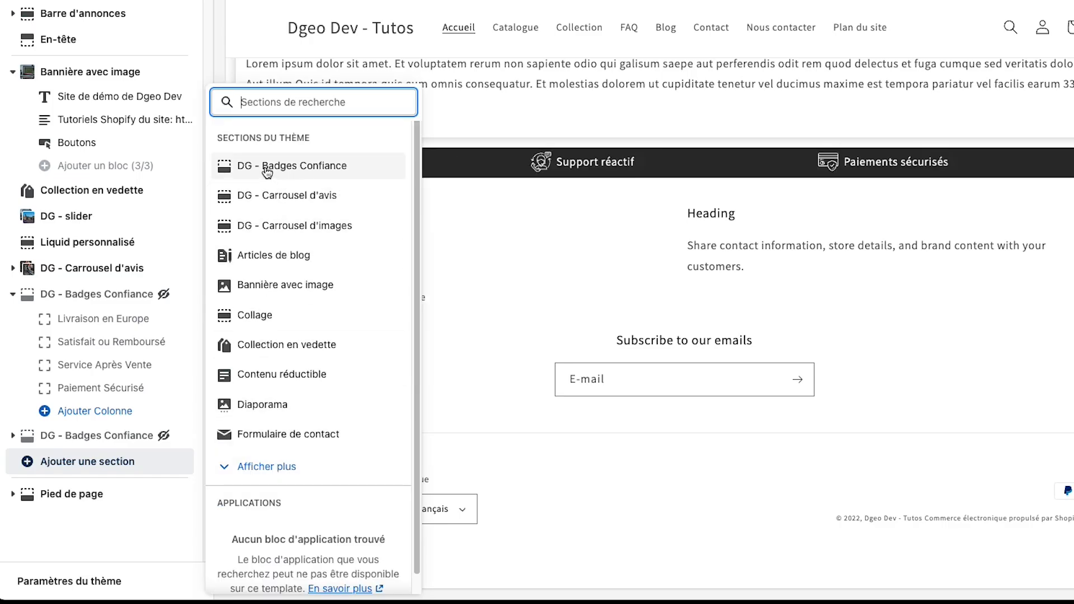
pyautogui.click(304, 168)
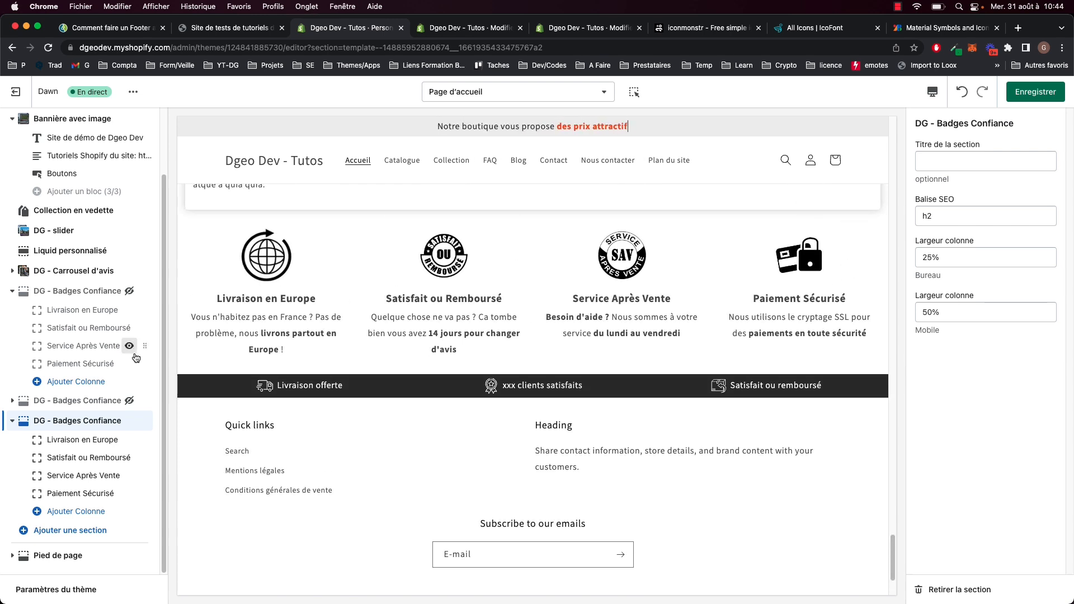
pyautogui.click(1036, 93)
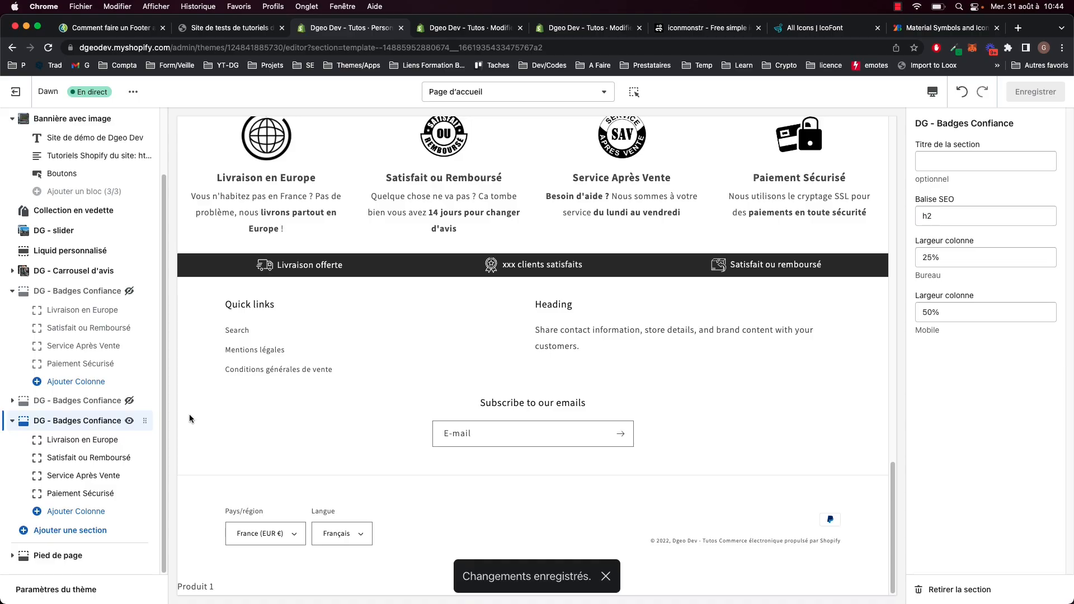
# Set the new badges section's title to "titre de la section".
pyautogui.scroll(1, 775, 271)
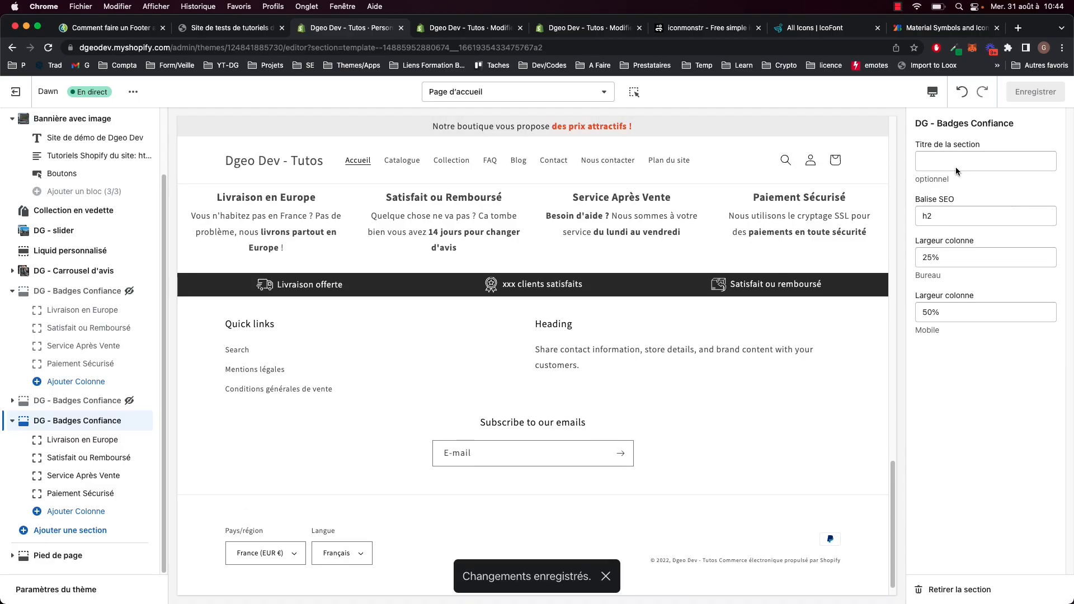
pyautogui.scroll(4, 994, 253)
pyautogui.click(951, 160)
pyautogui.write('titre de la')
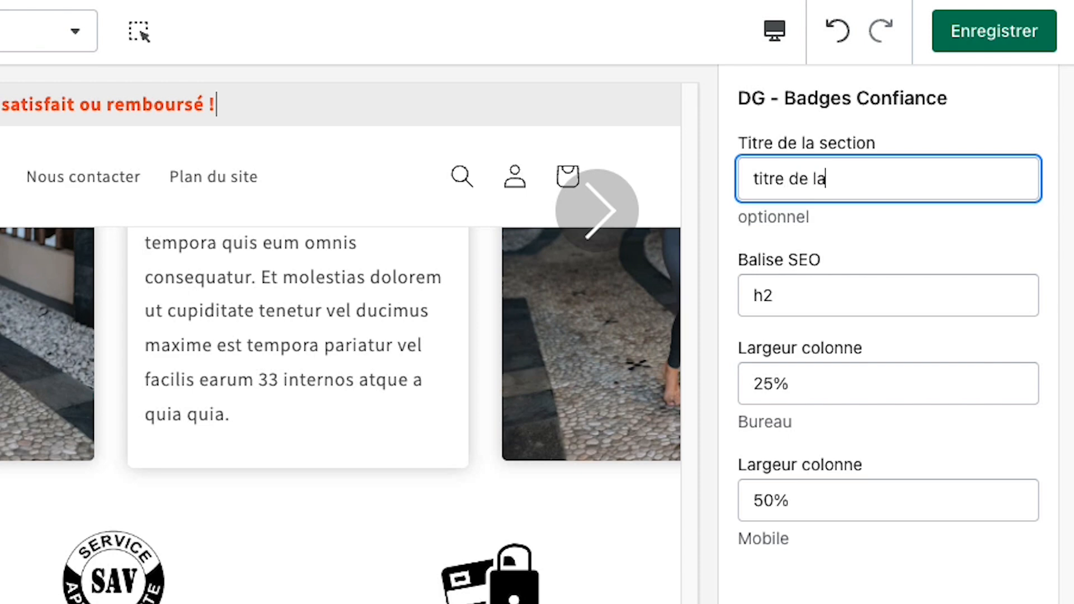
pyautogui.write(' section')
pyautogui.click(851, 243)
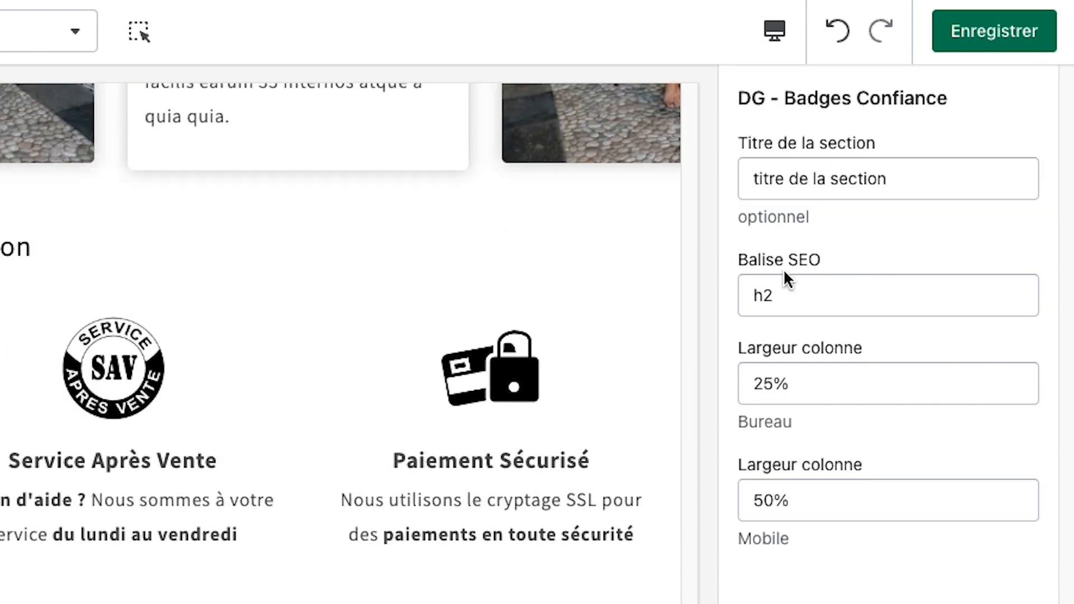
# Examine the section's SEO heading tag setting alongside the title shown in the page preview.
pyautogui.doubleClick(784, 296)
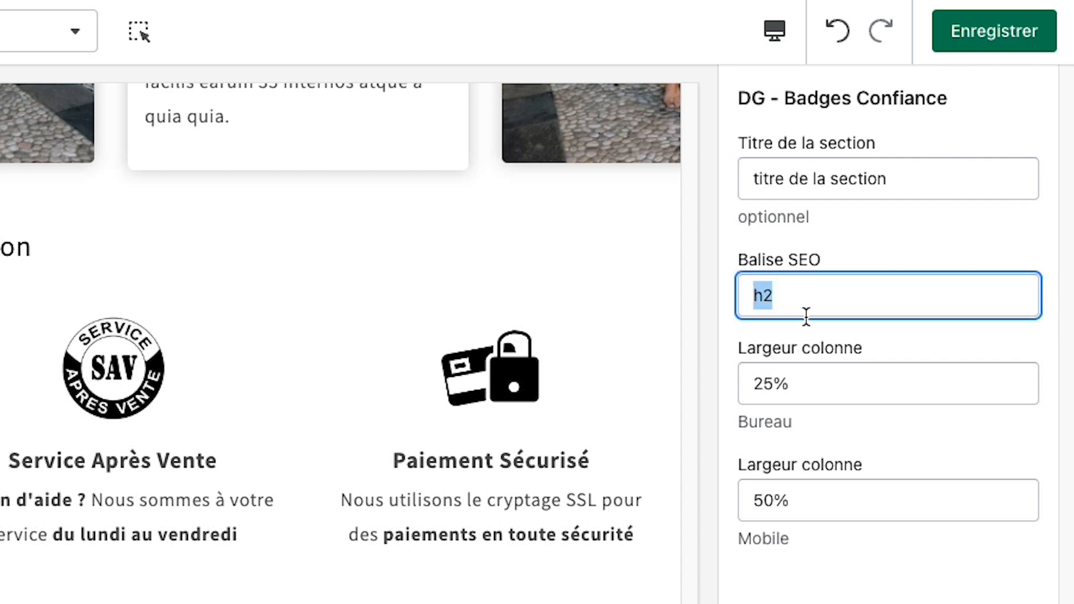
pyautogui.click(802, 298)
pyautogui.scroll(3, 536, 265)
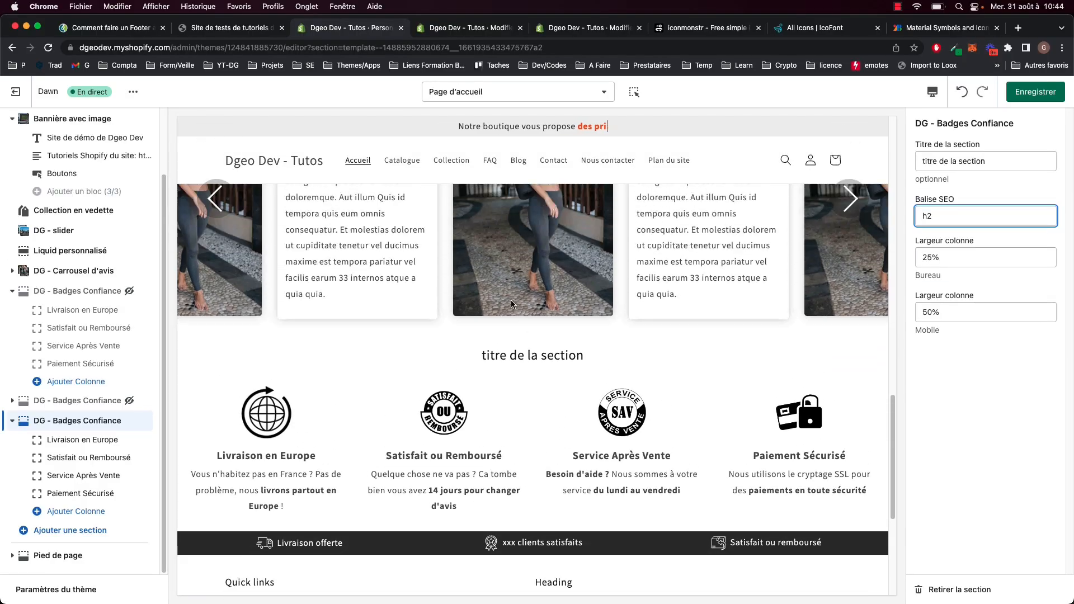
pyautogui.scroll(1, 513, 305)
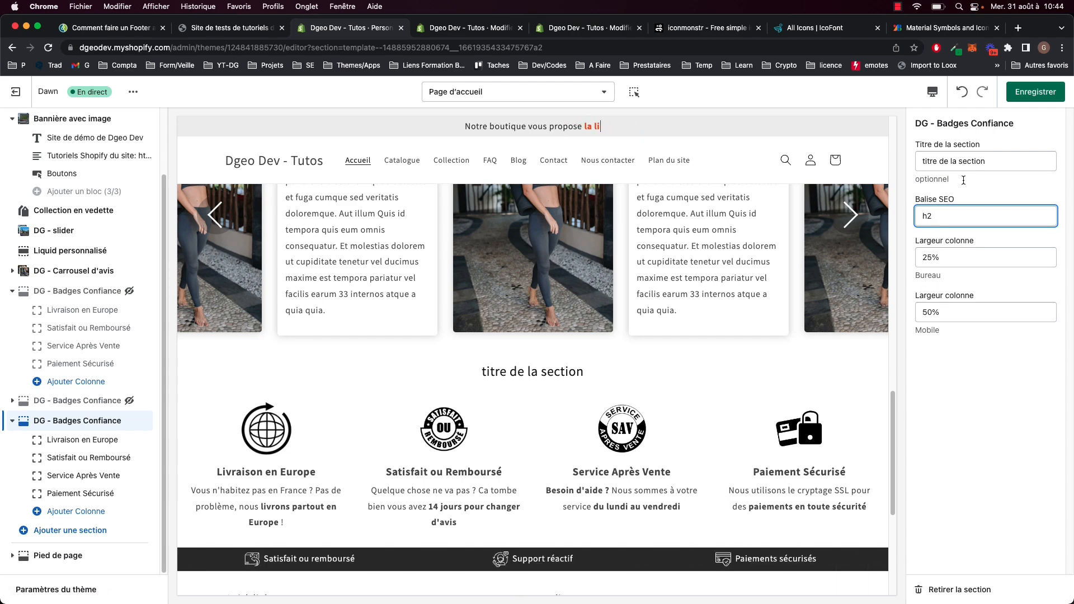
pyautogui.doubleClick(936, 214)
pyautogui.scroll(4, 606, 380)
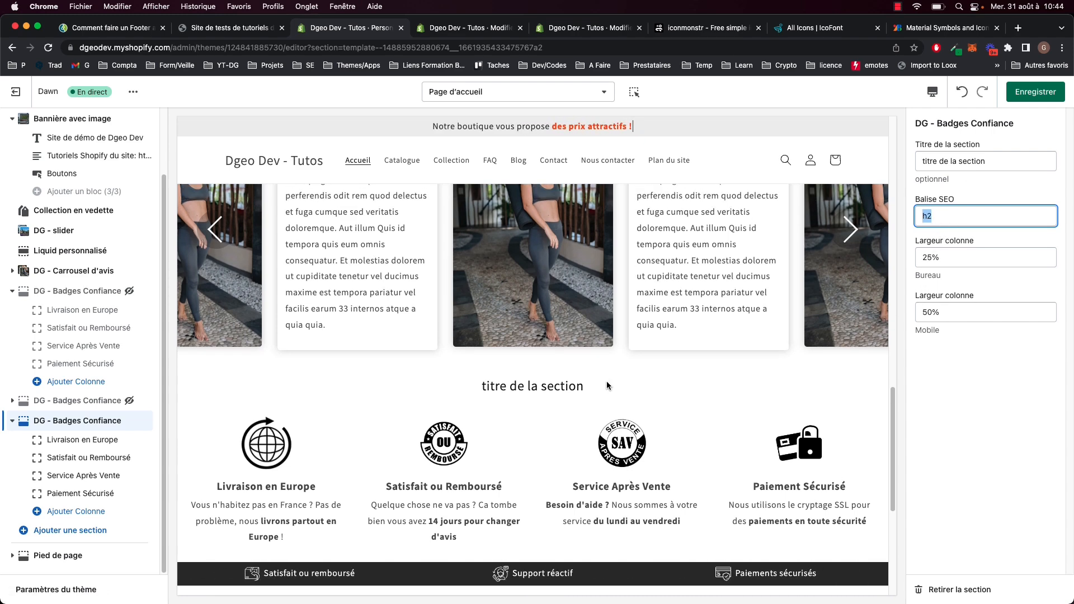
pyautogui.scroll(-4, 643, 369)
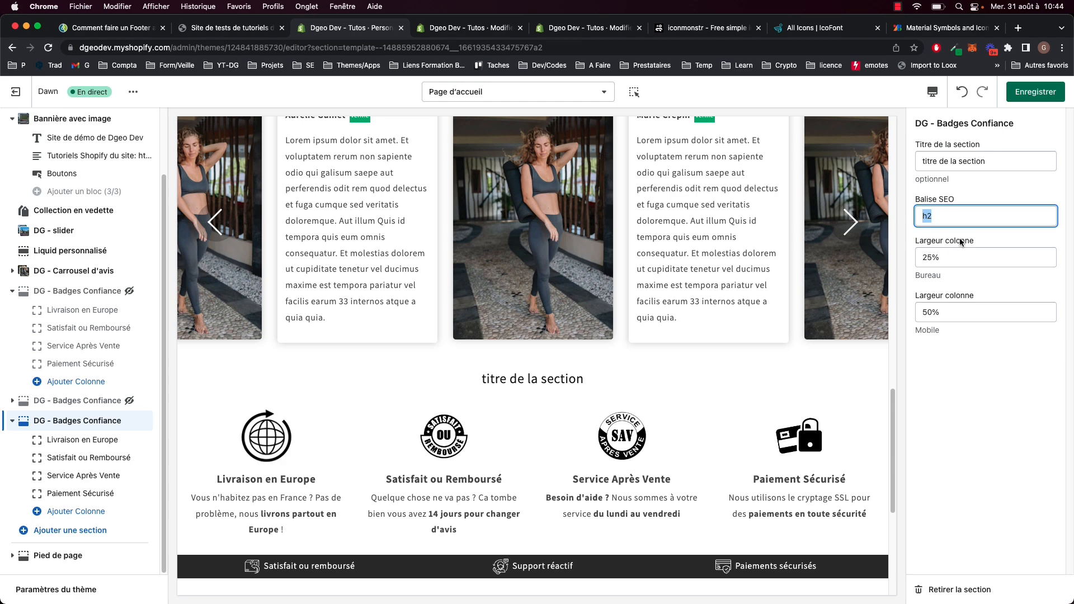
pyautogui.click(957, 217)
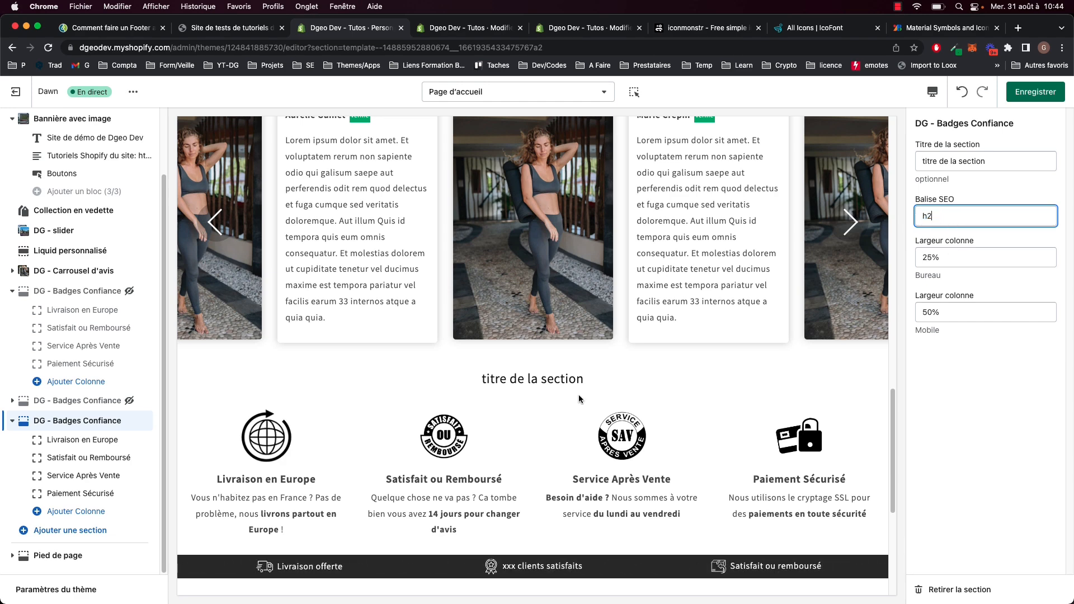
# Clear the badges section's title.
pyautogui.tripleClick(993, 160)
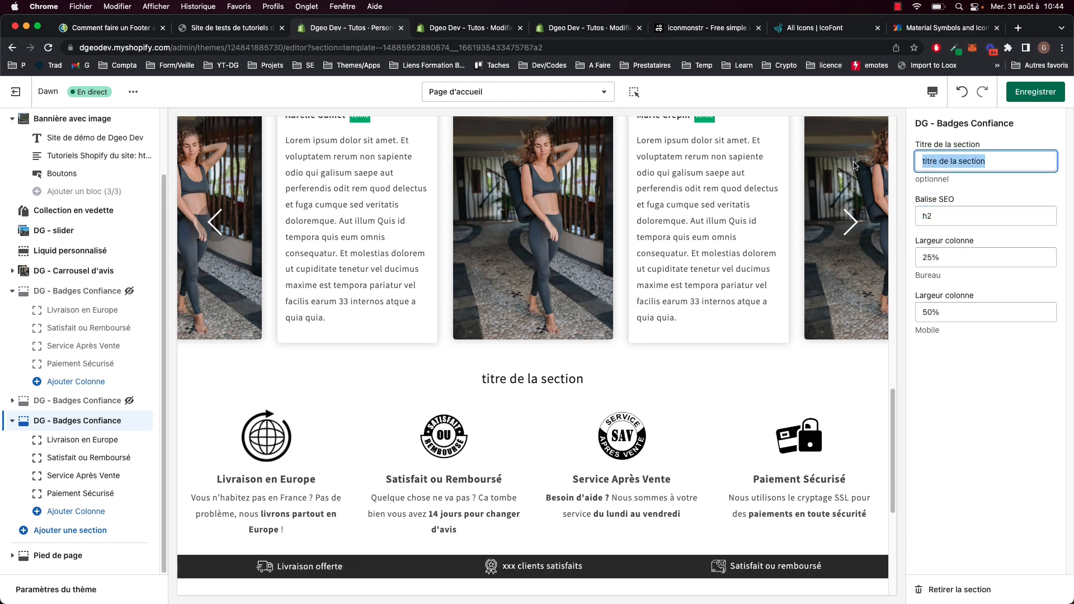
pyautogui.press('BackSpace')
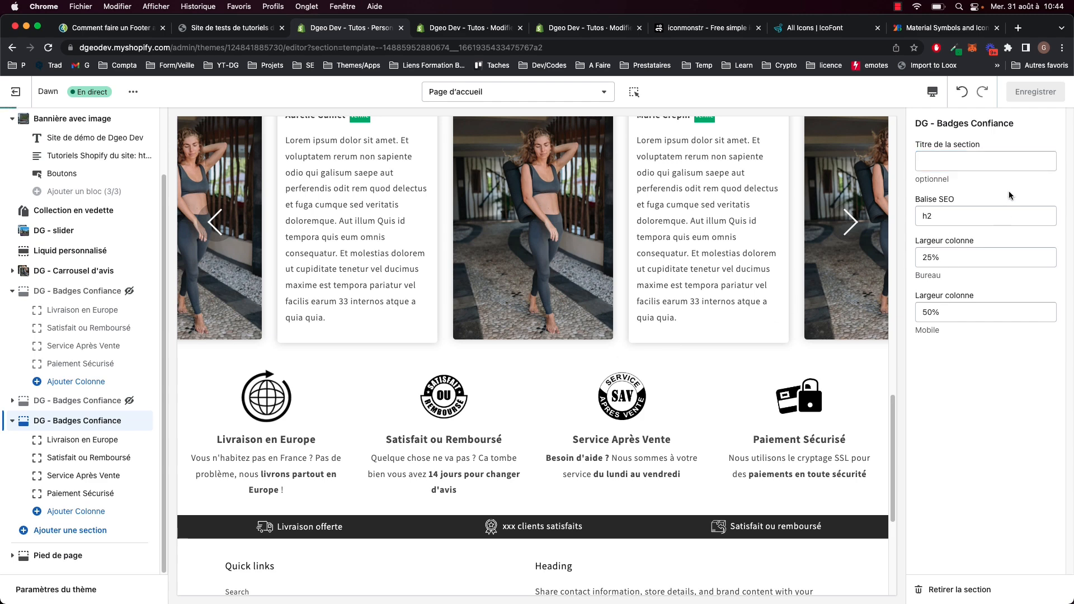
# Set the badges section's column width to 33% on desktop and 100% on mobile, and save the theme.
pyautogui.scroll(-6, 827, 269)
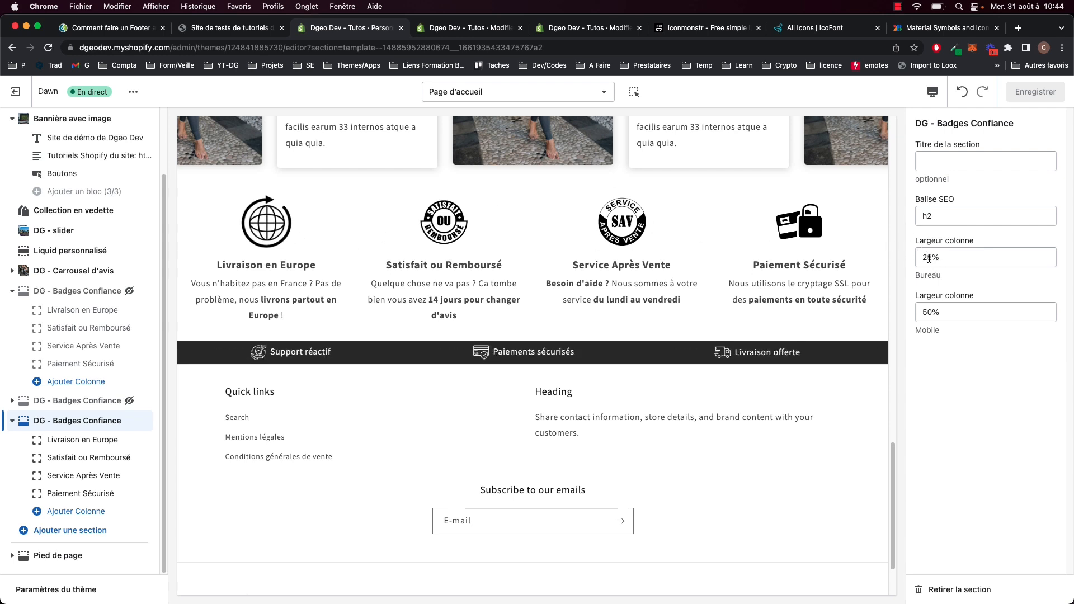
pyautogui.moveTo(931, 258); pyautogui.dragTo(913, 262)
pyautogui.write('33')
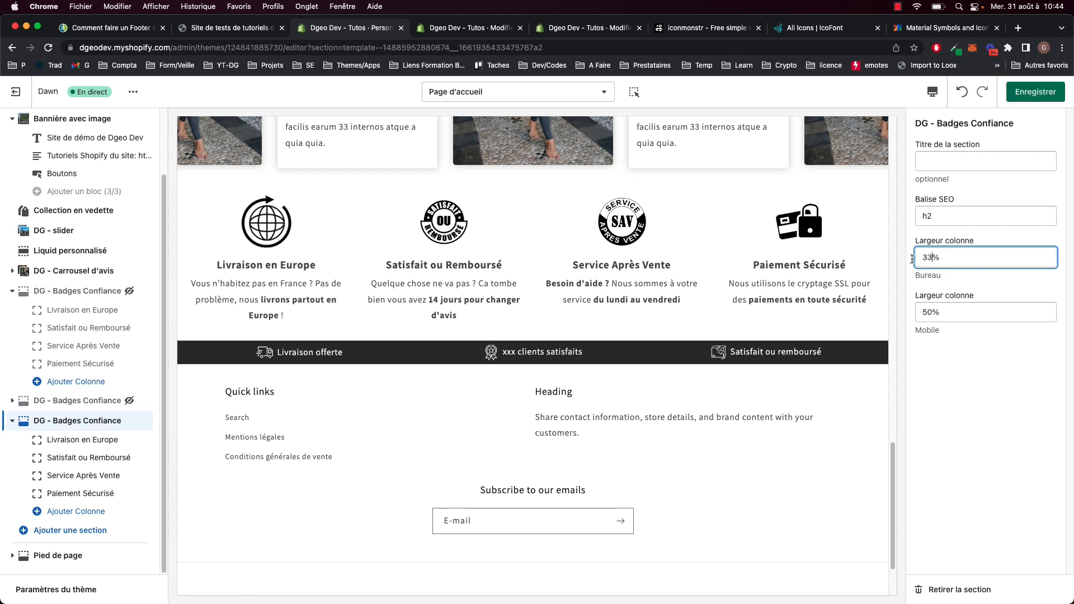
pyautogui.click(979, 282)
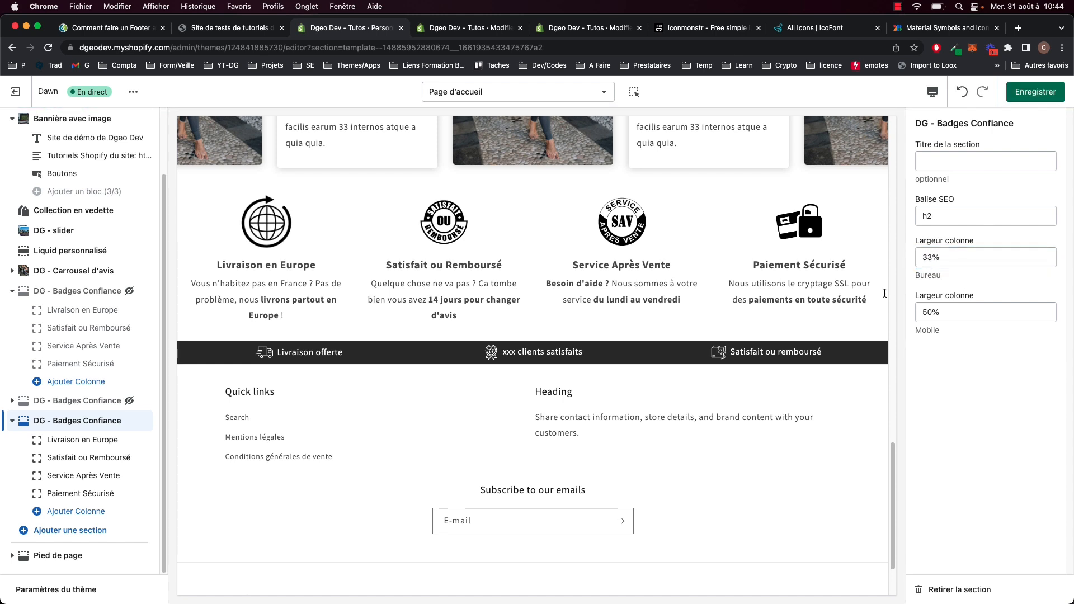
pyautogui.doubleClick(930, 314)
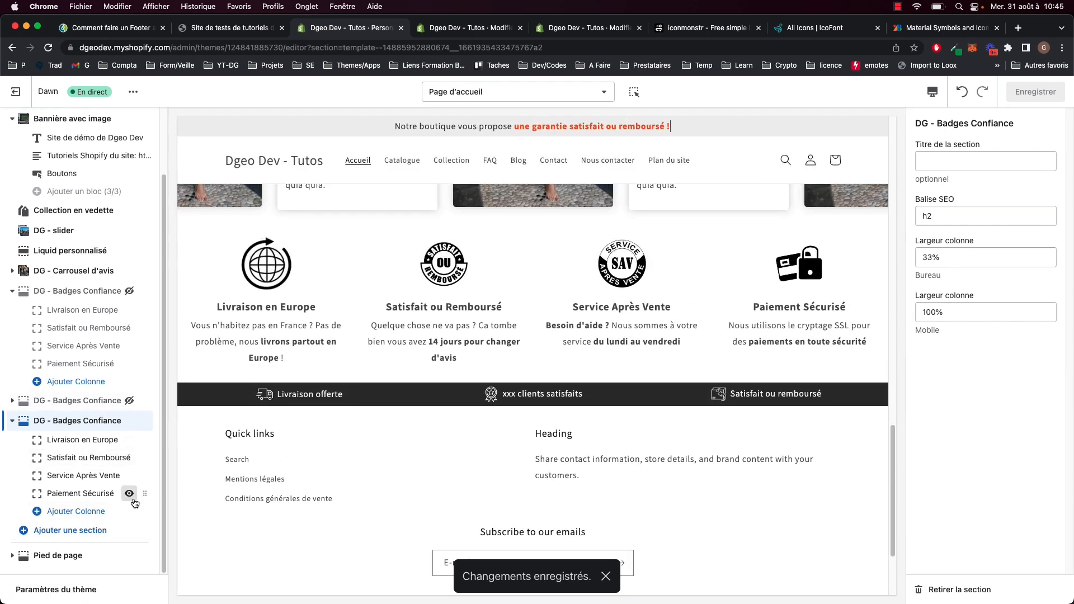
# Hide the "Paiement Sécurisé" column in the new badges section.
pyautogui.click(130, 495)
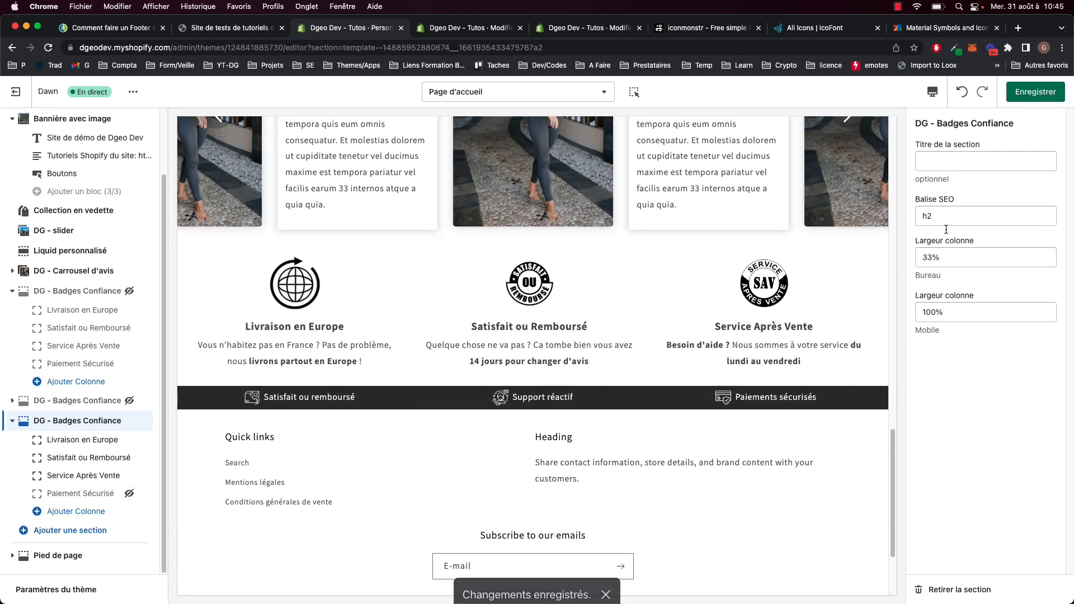
pyautogui.click(129, 493)
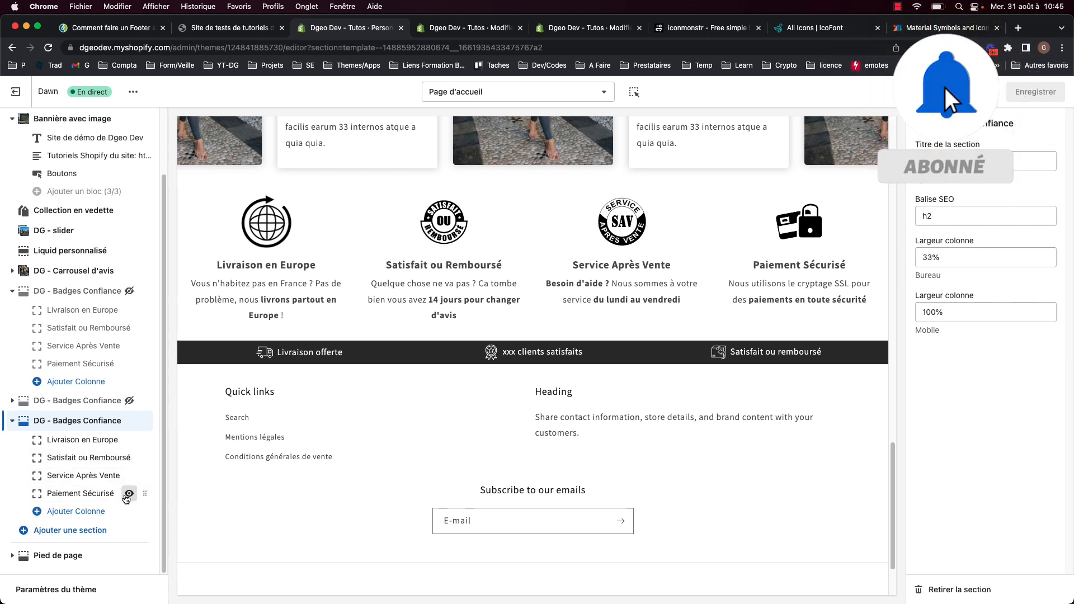
pyautogui.click(126, 494)
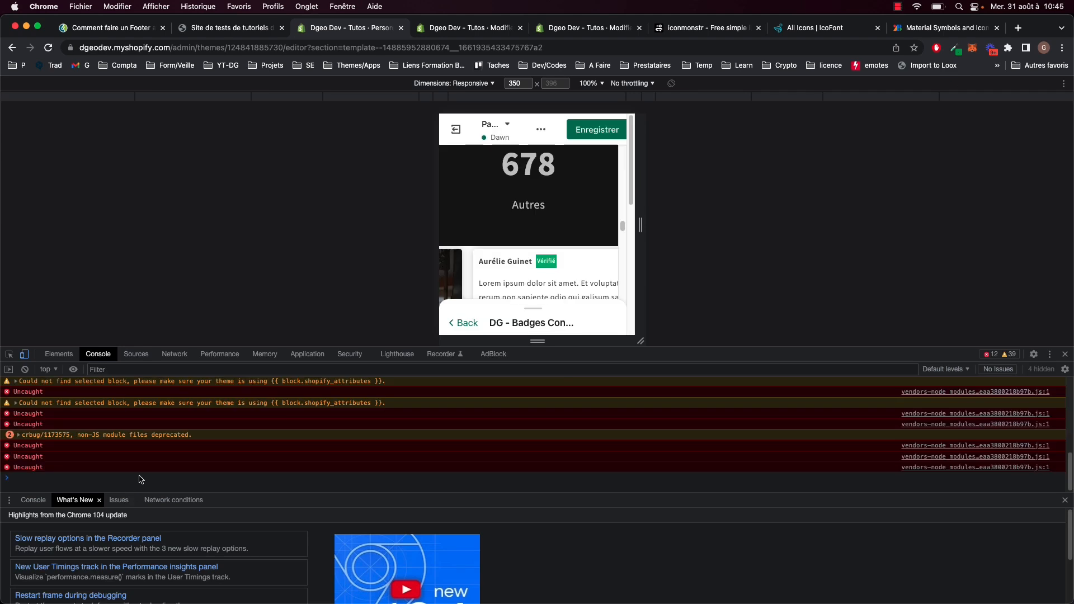
# Turn off the browser's device emulation, switch the theme preview to mobile, and save the theme.
pyautogui.click(25, 353)
pyautogui.click(9, 353)
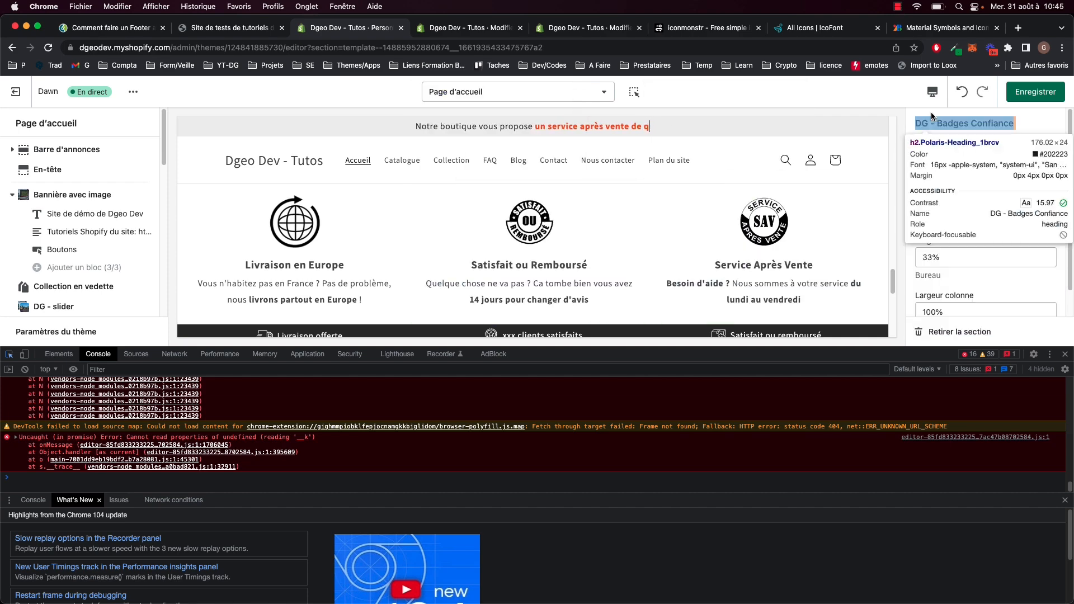
pyautogui.click(934, 93)
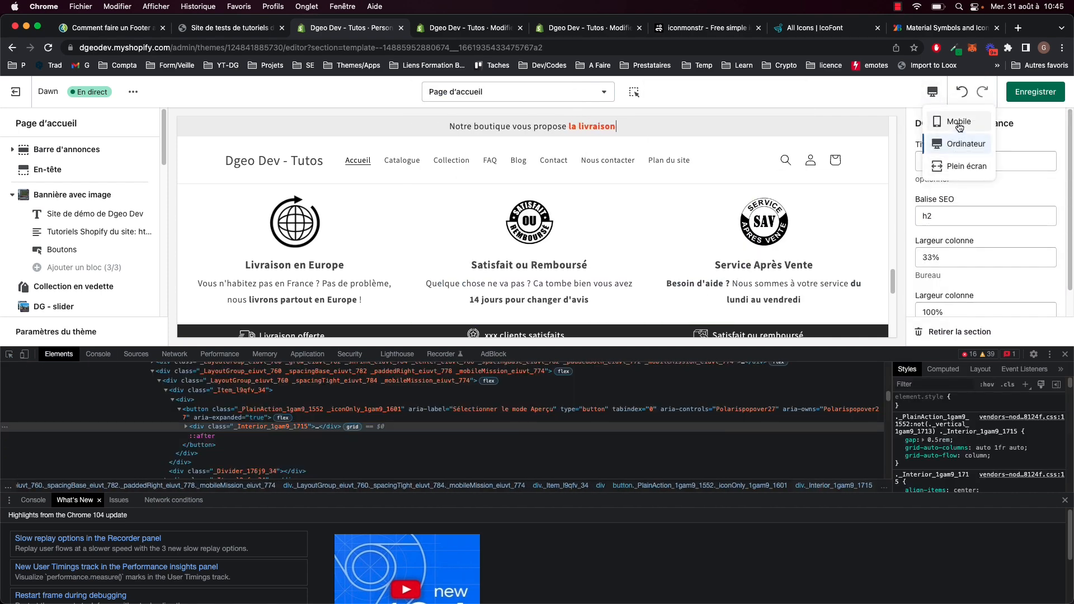
pyautogui.click(953, 122)
pyautogui.moveTo(813, 352); pyautogui.dragTo(814, 443)
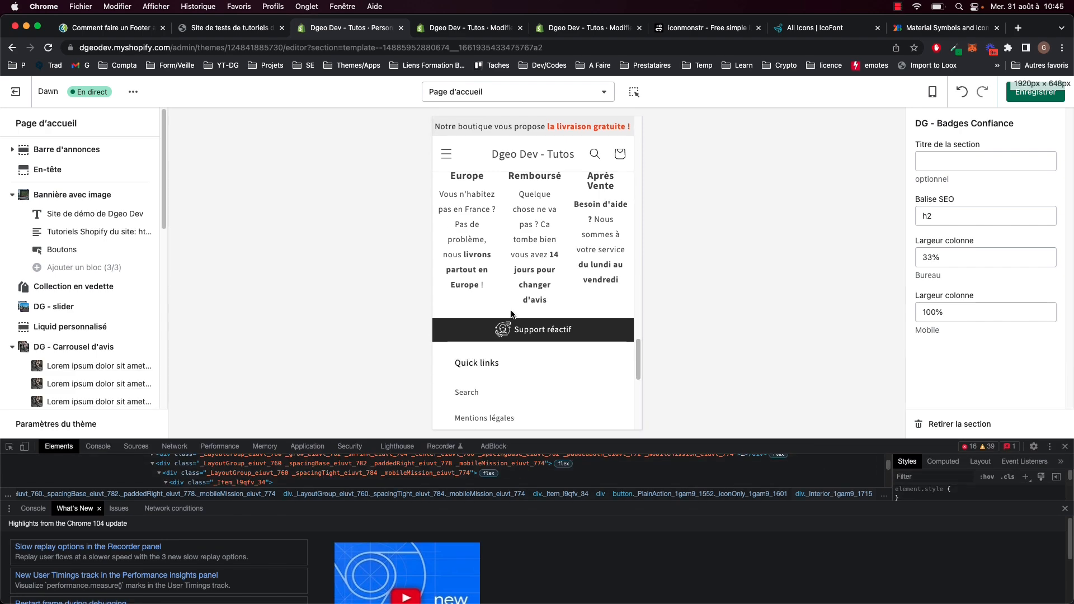
pyautogui.click(957, 313)
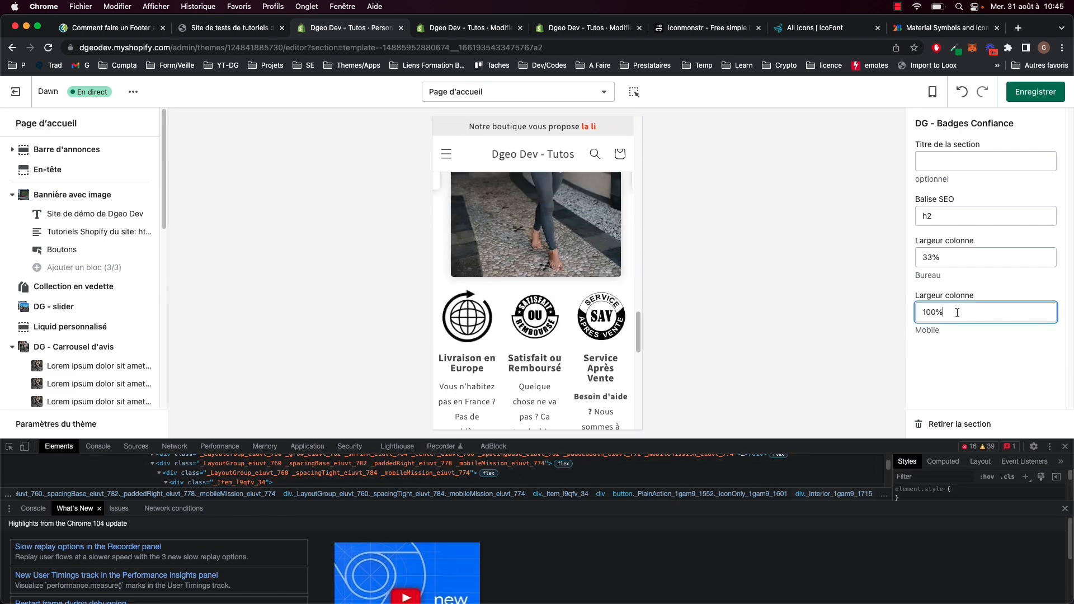
pyautogui.click(1057, 98)
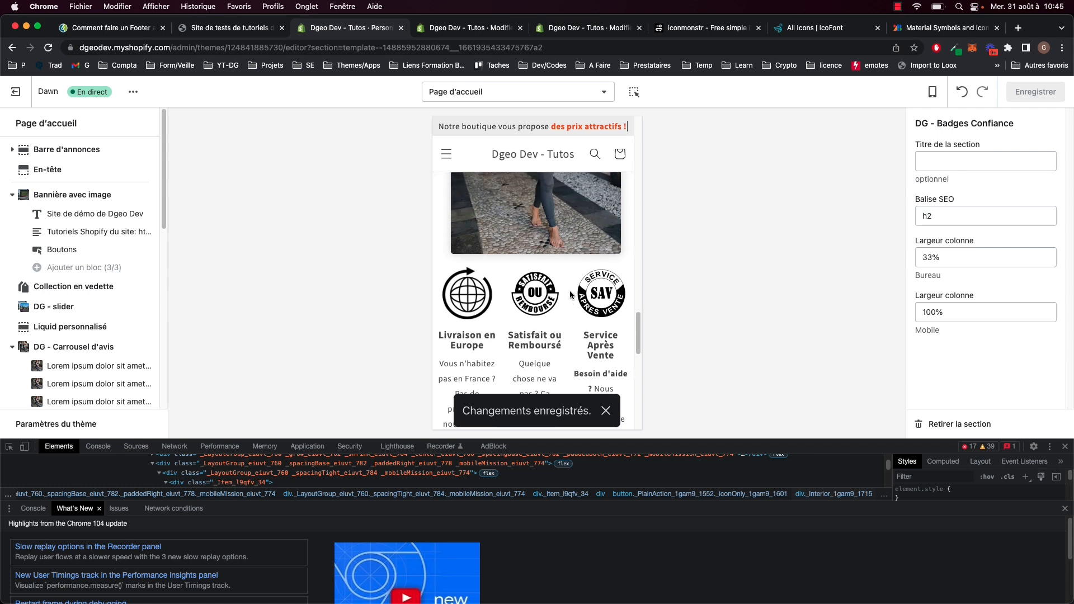
# Inspect the styles of the dg-trust-badges__item and dg-trust-badges__grid elements in the mobile preview.
pyautogui.click(931, 315)
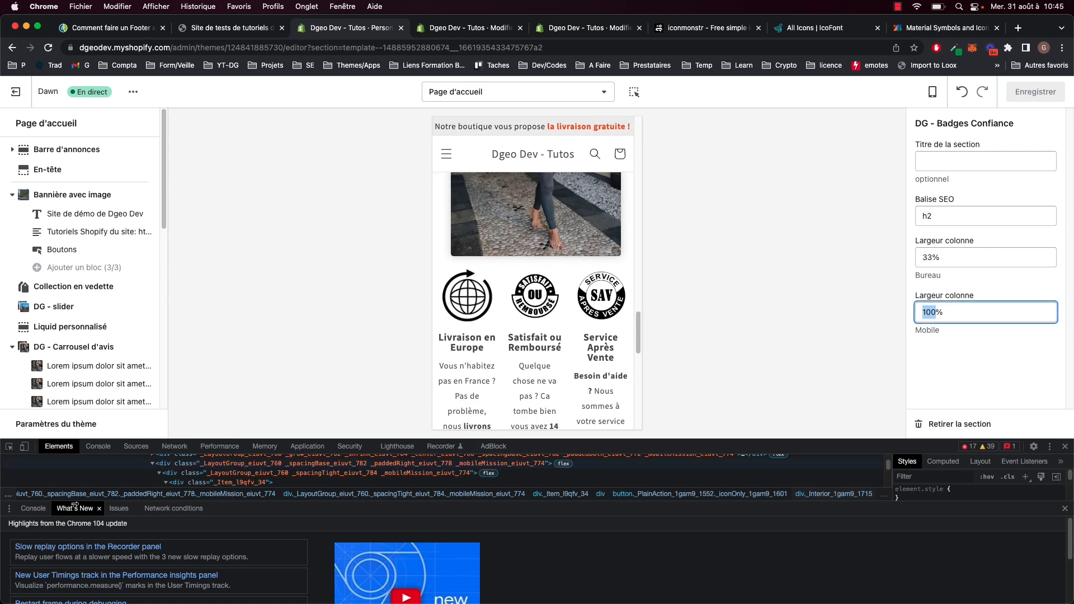
pyautogui.click(9, 446)
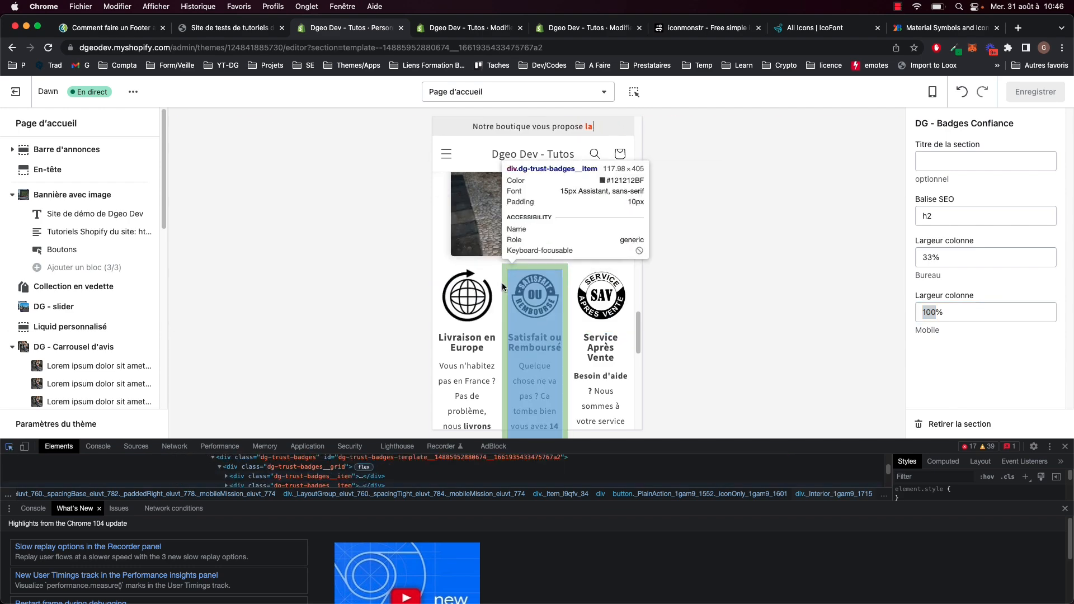
pyautogui.click(470, 344)
pyautogui.scroll(1, 264, 472)
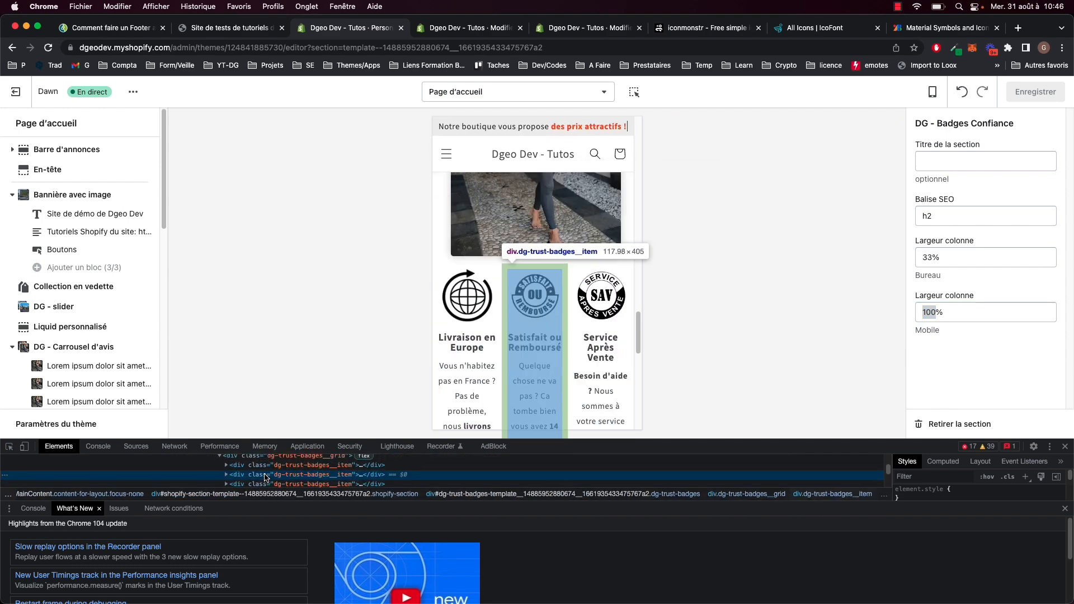
pyautogui.moveTo(853, 446); pyautogui.dragTo(852, 387)
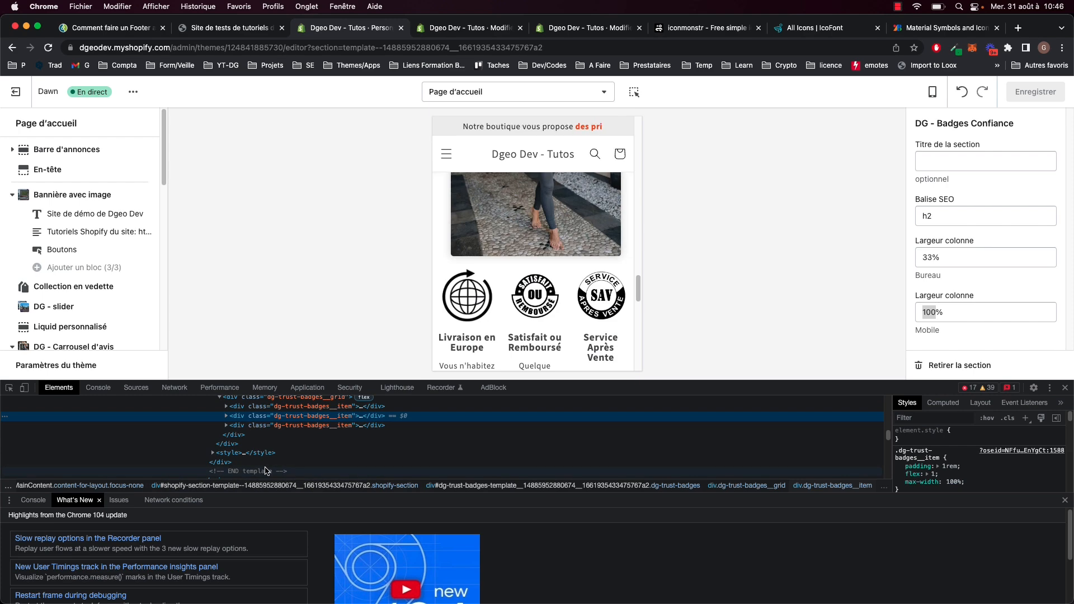
pyautogui.scroll(1, 269, 455)
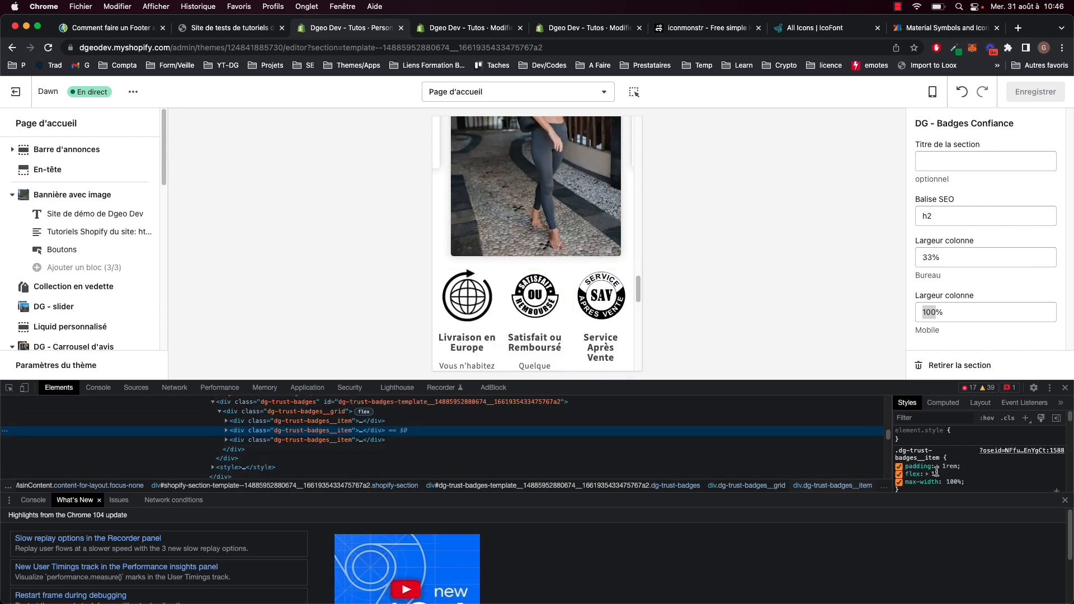
pyautogui.click(291, 412)
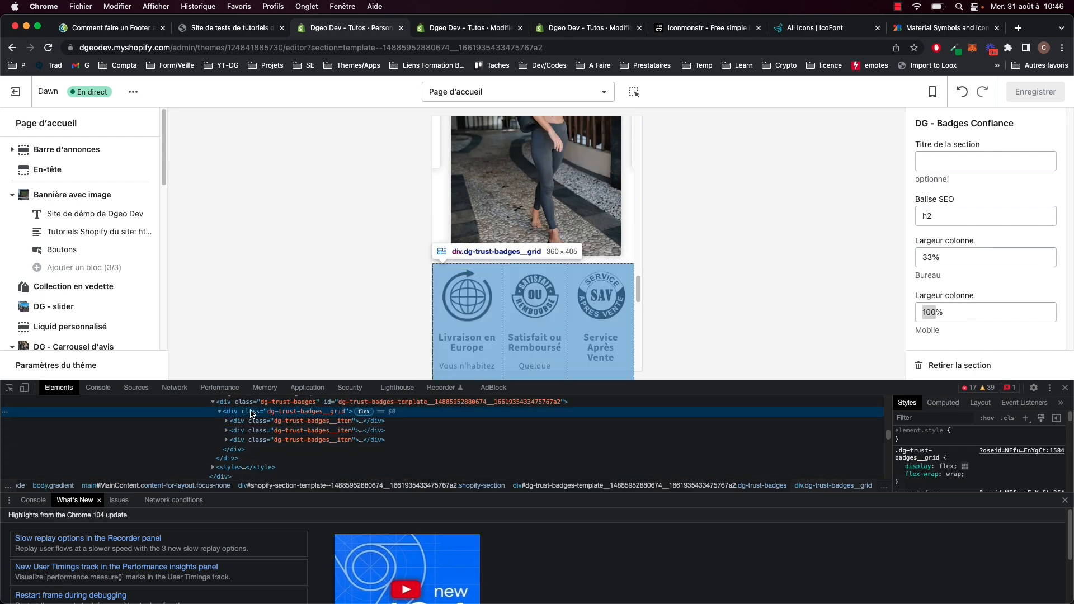
pyautogui.click(274, 421)
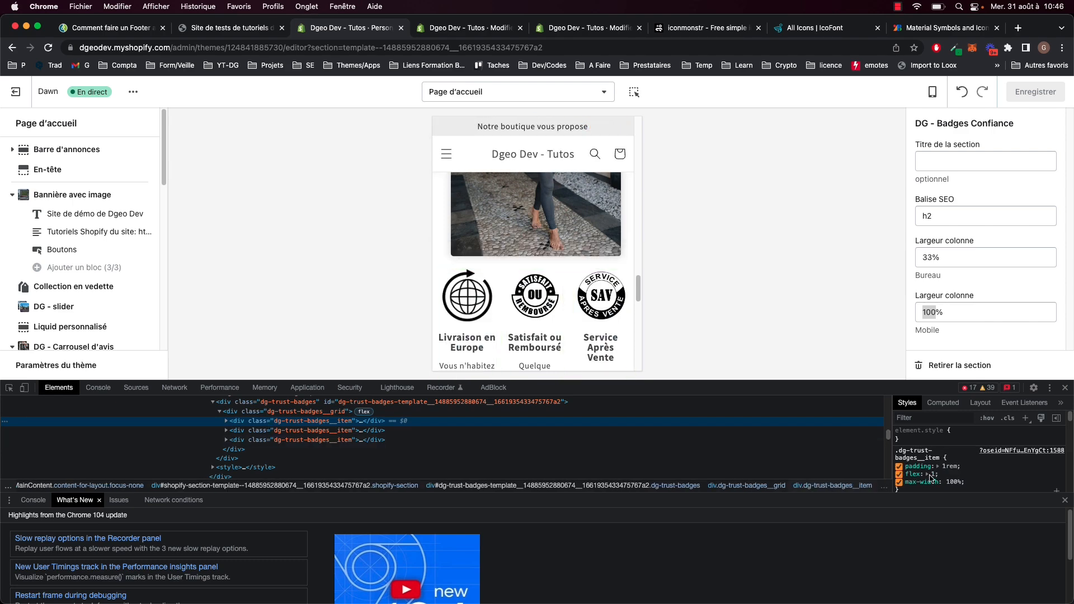
pyautogui.click(314, 413)
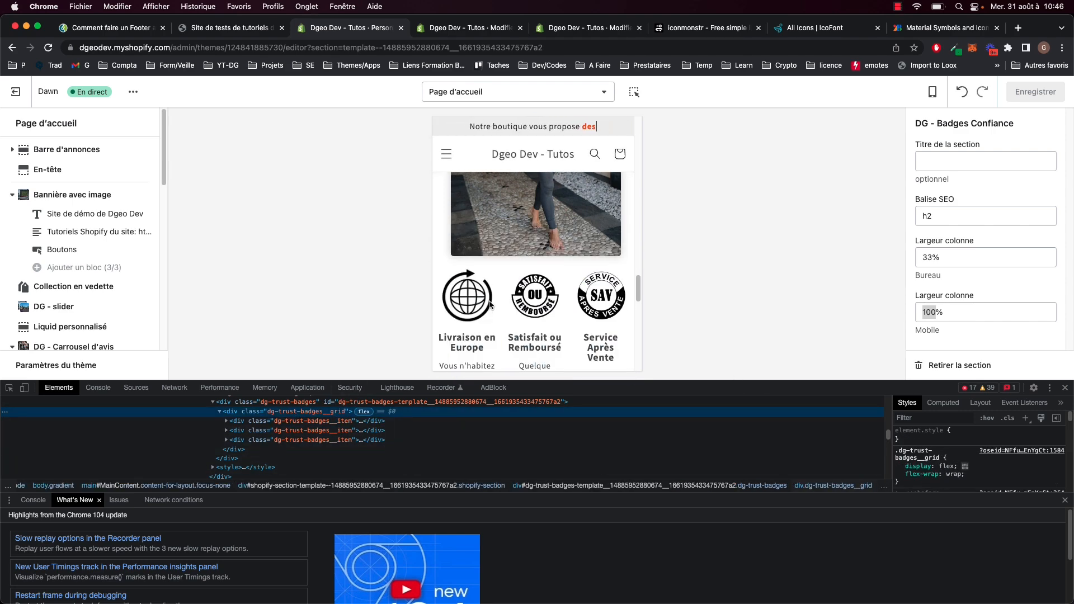
# Set the badges section's mobile column width to 50% and save the theme.
pyautogui.click(934, 313)
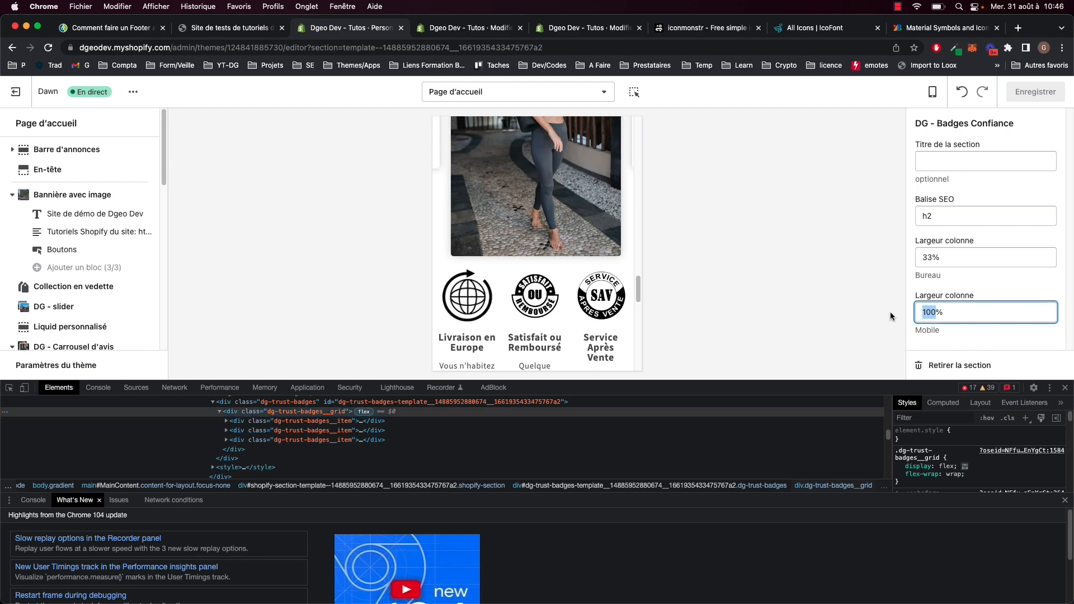
pyautogui.write('5')
pyautogui.click(1038, 284)
pyautogui.click(1027, 94)
pyautogui.scroll(1, 466, 183)
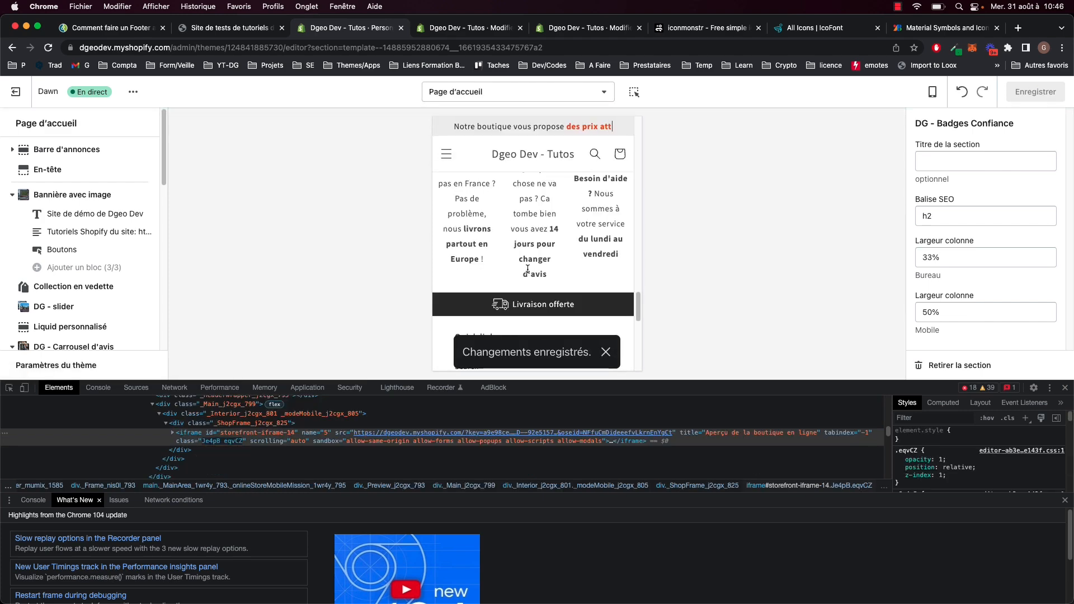
# Close the developer tools and switch the theme preview back to desktop.
pyautogui.click(1064, 388)
pyautogui.click(932, 92)
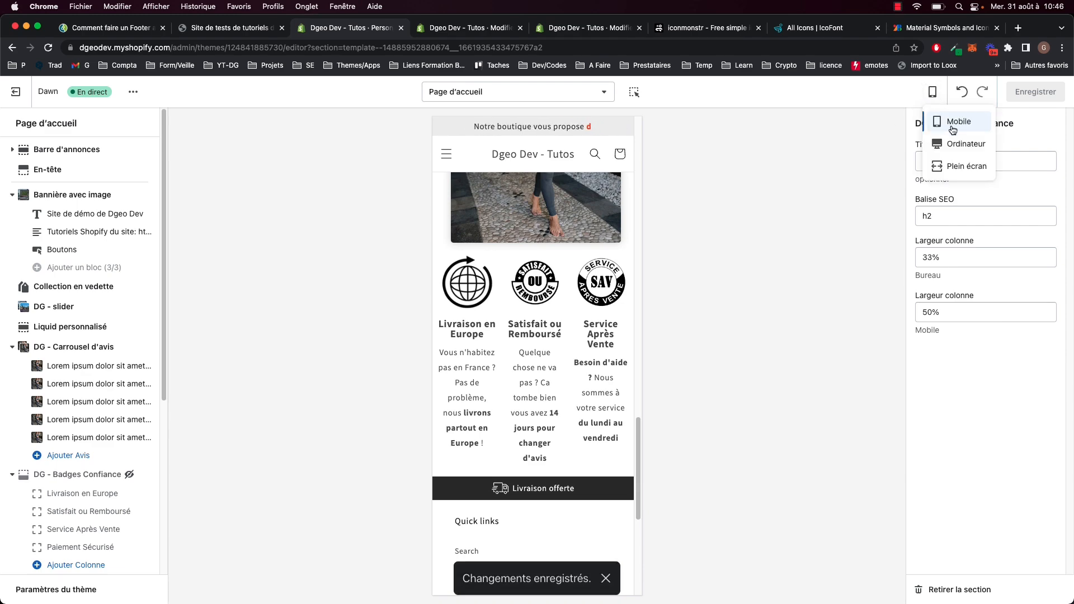
pyautogui.click(954, 145)
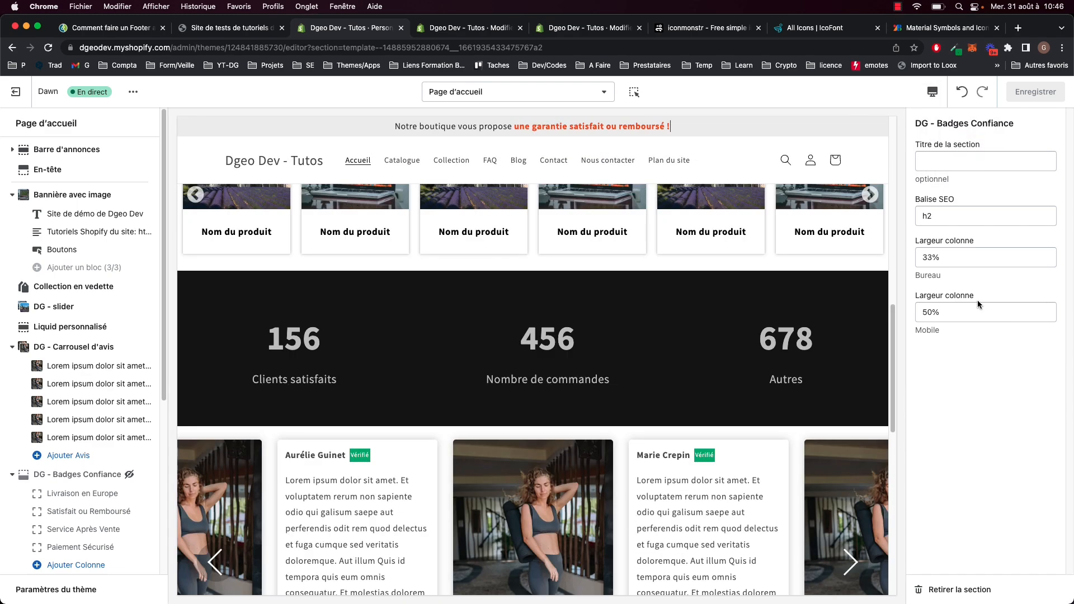
# Set the badges section's desktop column width to 25% and save the theme.
pyautogui.doubleClick(933, 257)
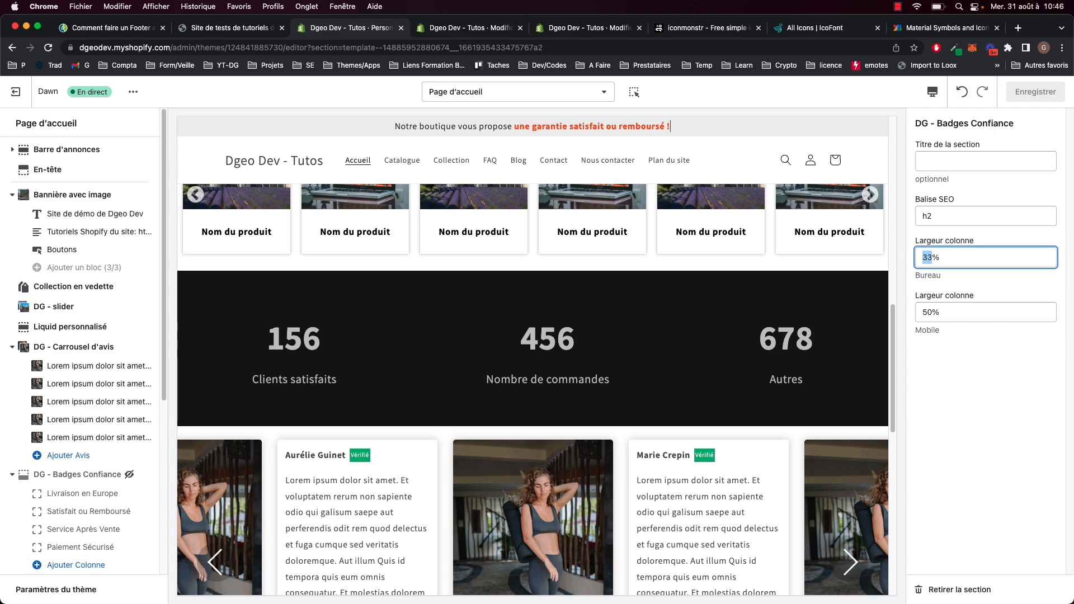
pyautogui.write('25')
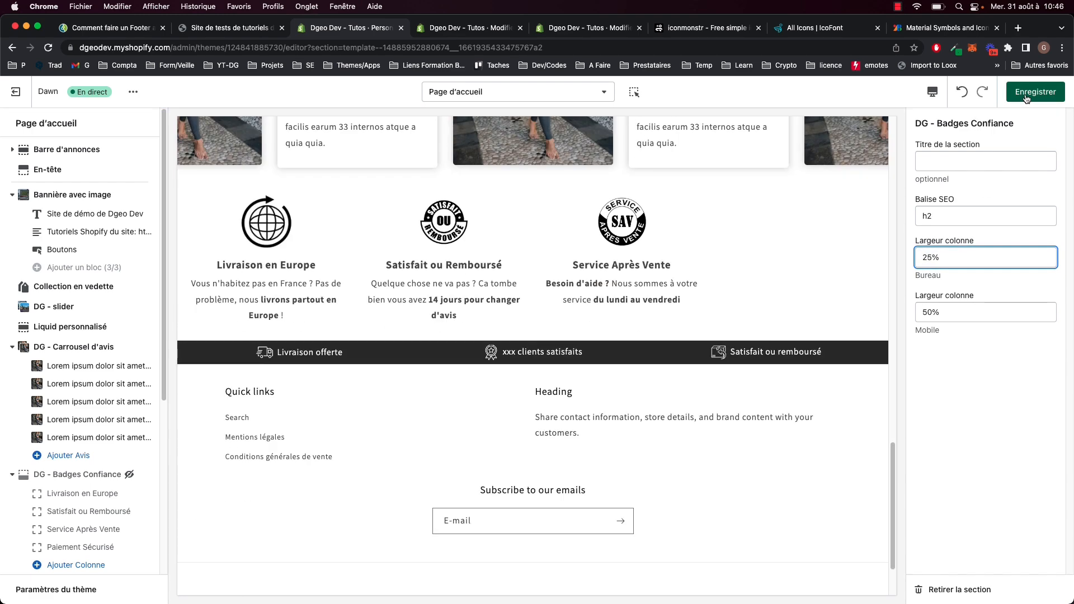
pyautogui.click(1027, 97)
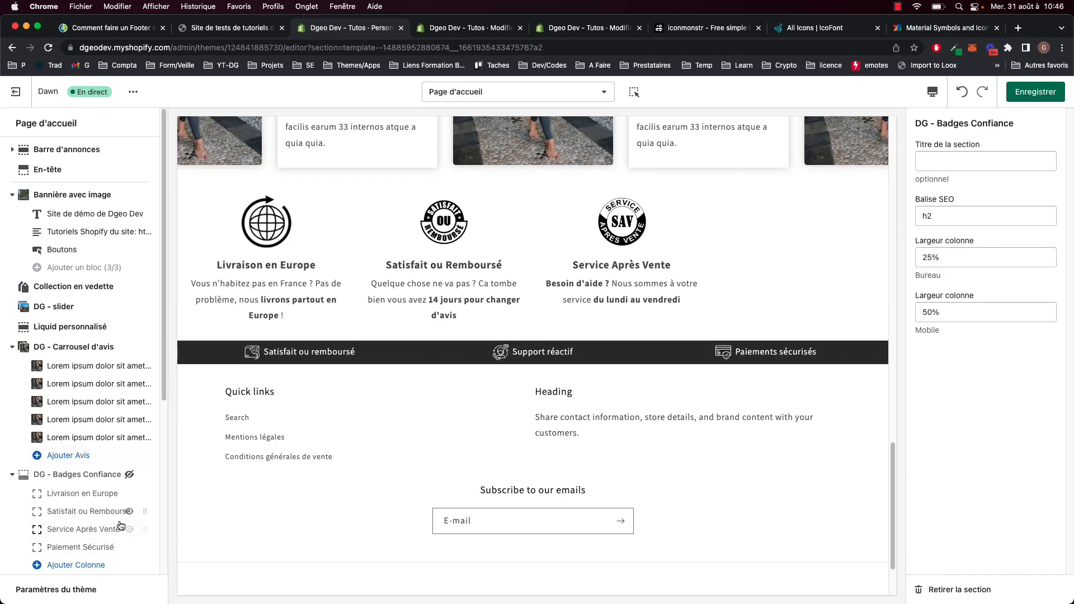
# Make the Paiement Sécurisé column of the lowest badges section visible and save the theme.
pyautogui.scroll(-4, 119, 529)
pyautogui.scroll(-2, 119, 530)
pyautogui.click(128, 494)
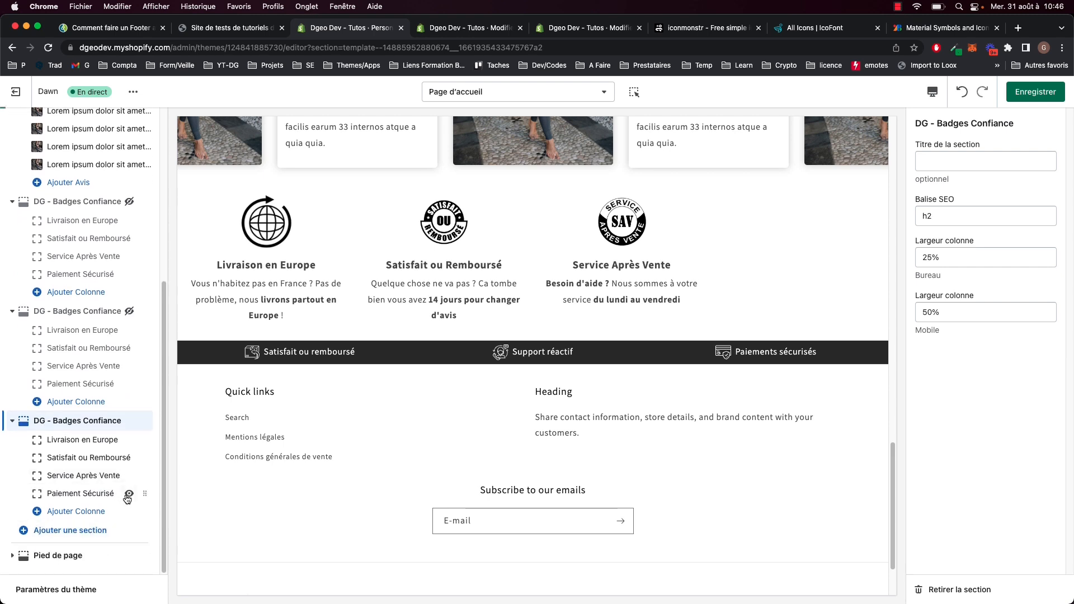
pyautogui.click(1024, 98)
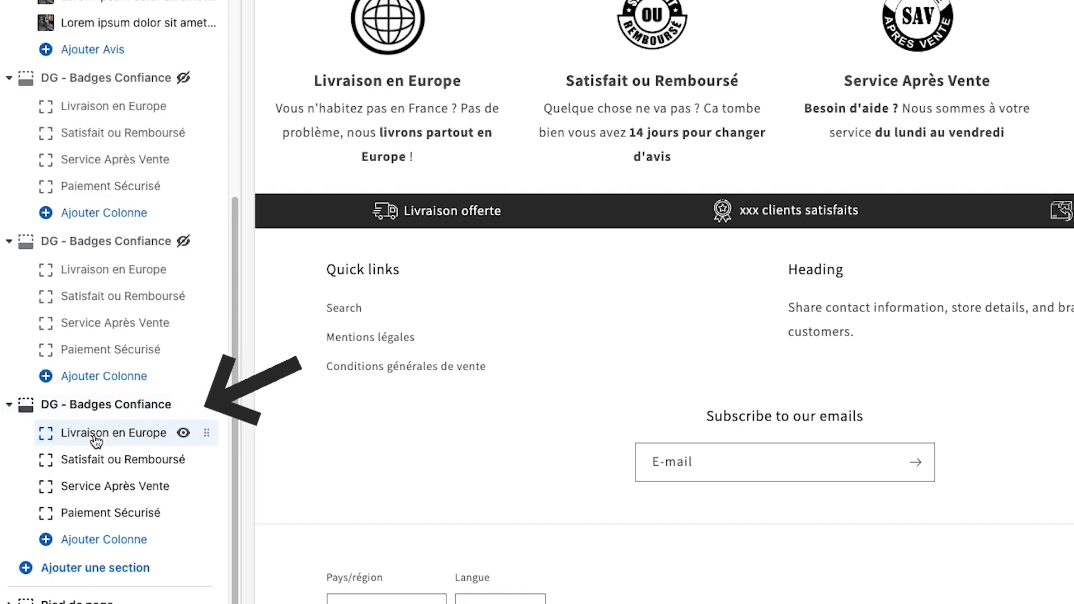
# Open the Livraison en Europe column of the lowest badges section and examine its image, image URL and maximum height settings.
pyautogui.click(96, 438)
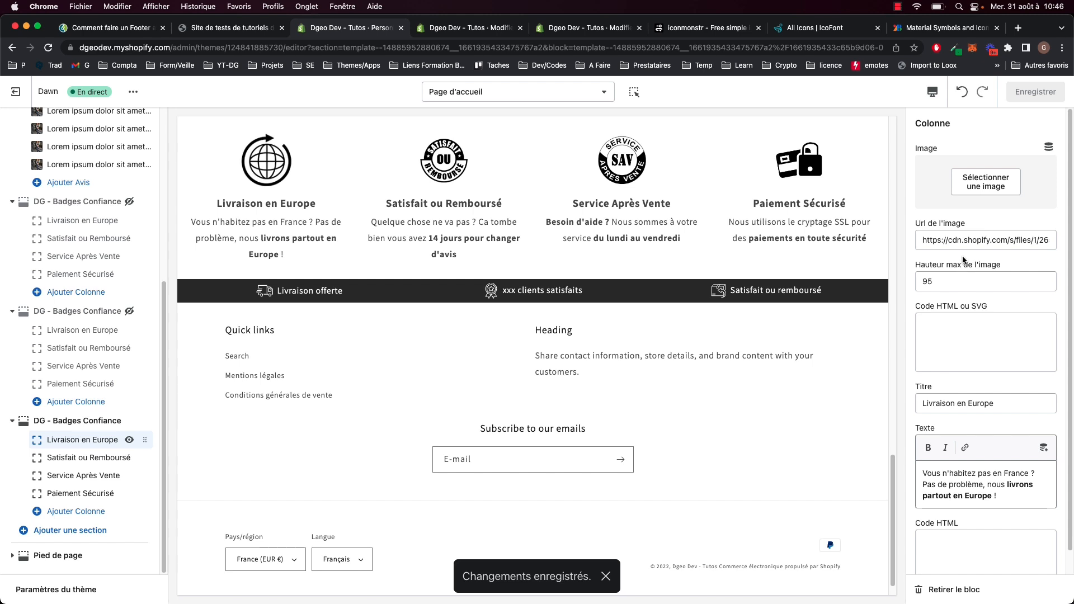
pyautogui.click(987, 191)
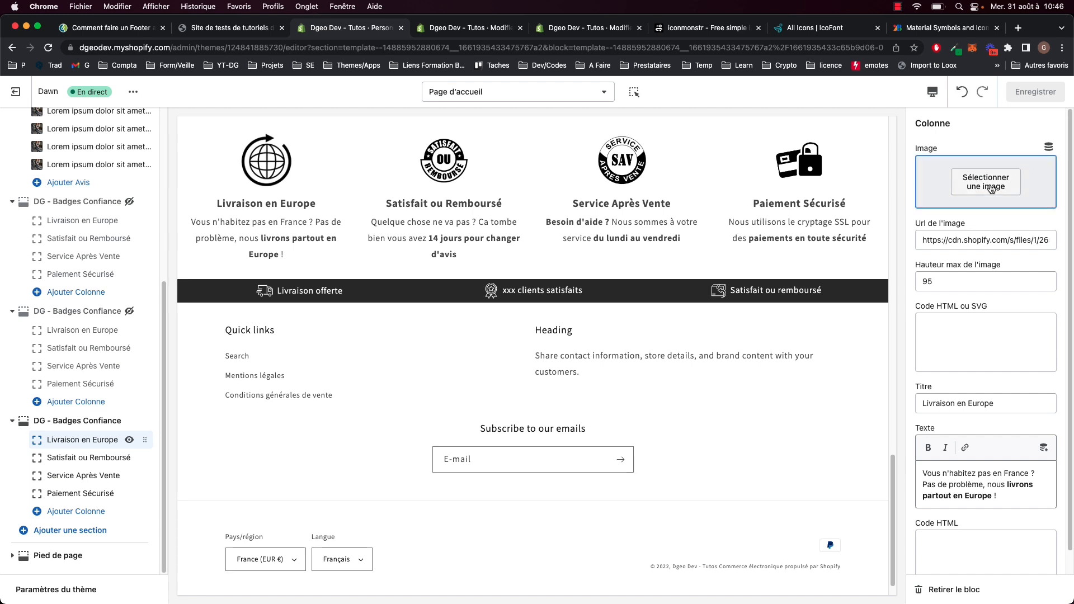
pyautogui.click(951, 239)
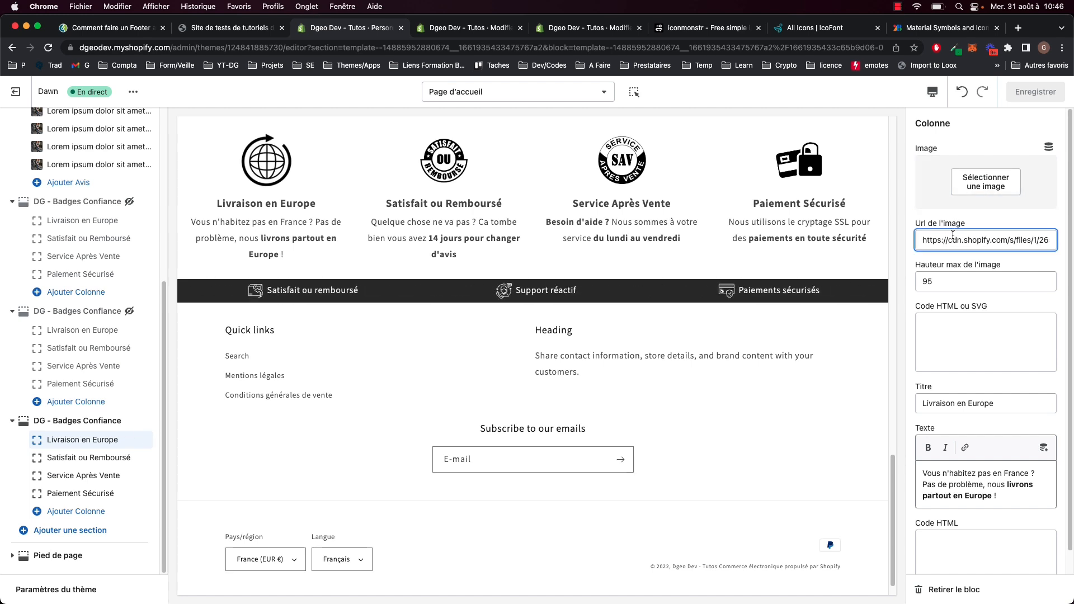
pyautogui.moveTo(951, 240); pyautogui.dragTo(1059, 238)
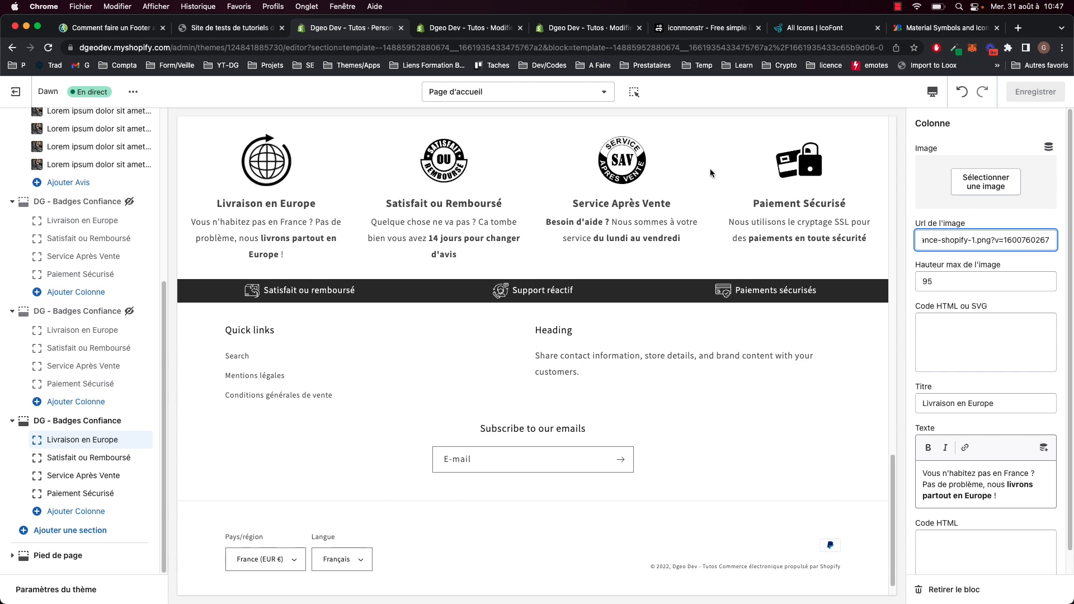
pyautogui.moveTo(1048, 241); pyautogui.dragTo(859, 240)
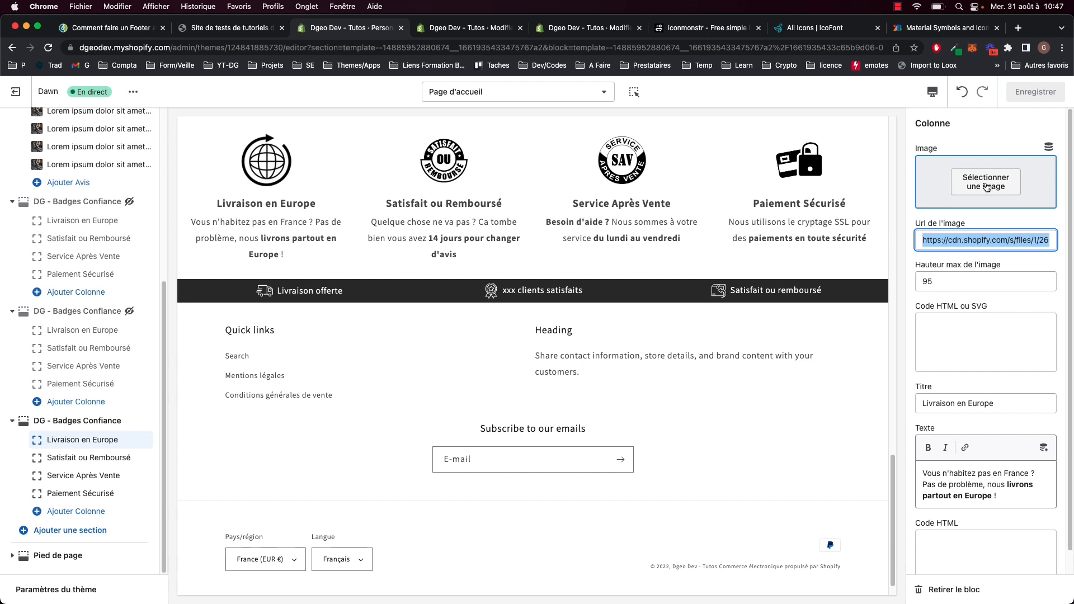
pyautogui.click(948, 340)
pyautogui.doubleClick(940, 283)
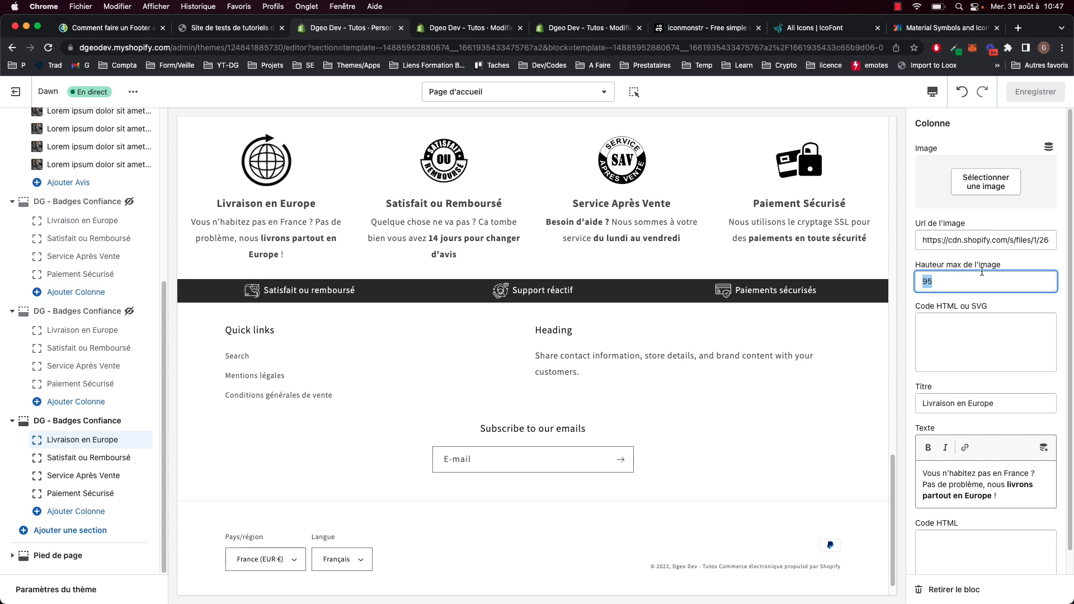
pyautogui.click(1001, 239)
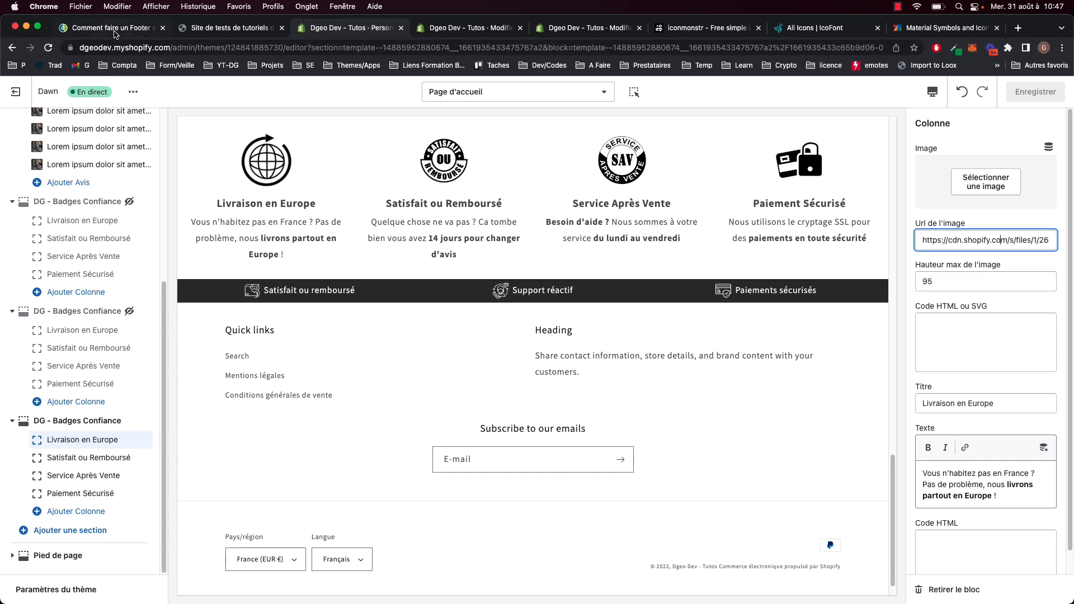
# Copy the shipping.png image URL from the list of proposed badge images in the tutorial article.
pyautogui.click(180, 148)
pyautogui.click(229, 31)
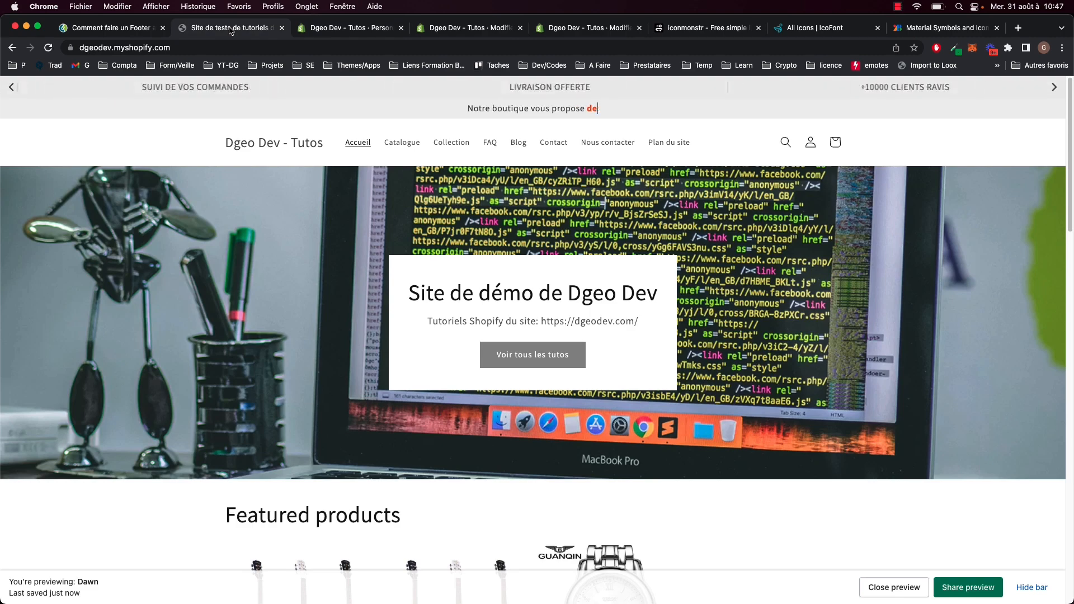
pyautogui.scroll(-4, 369, 185)
pyautogui.scroll(2, 377, 205)
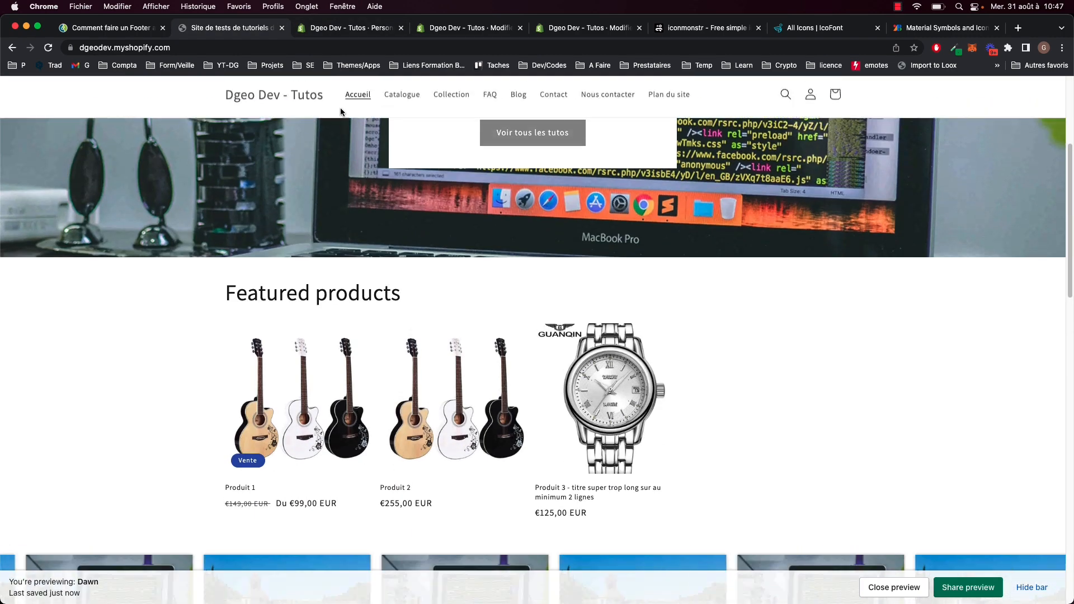
pyautogui.click(110, 29)
pyautogui.scroll(-4, 232, 249)
pyautogui.scroll(20, 238, 280)
pyautogui.scroll(-8, 240, 319)
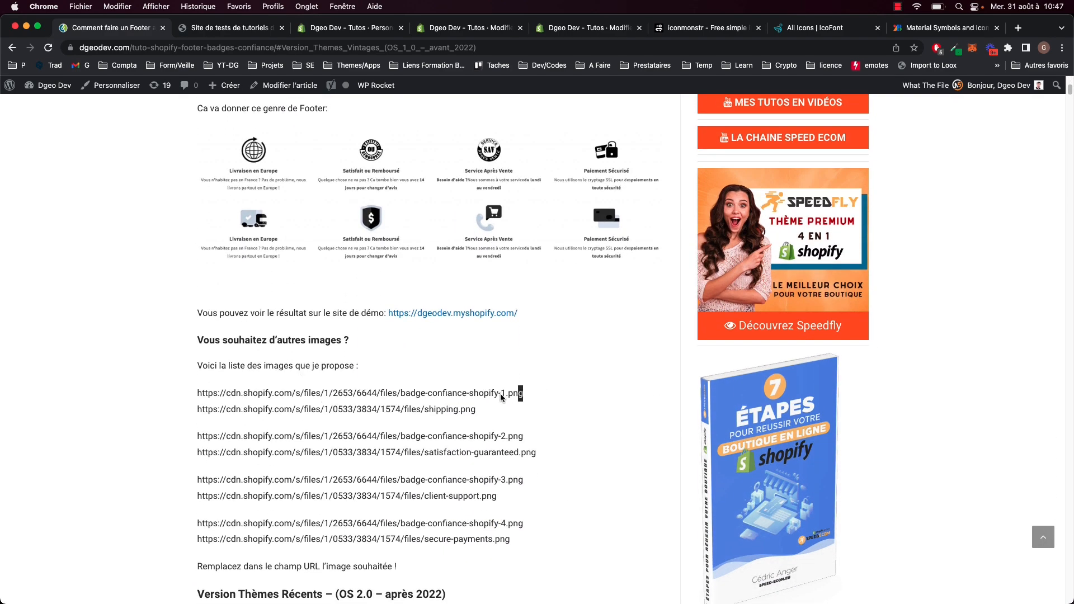
pyautogui.moveTo(532, 395); pyautogui.dragTo(227, 302)
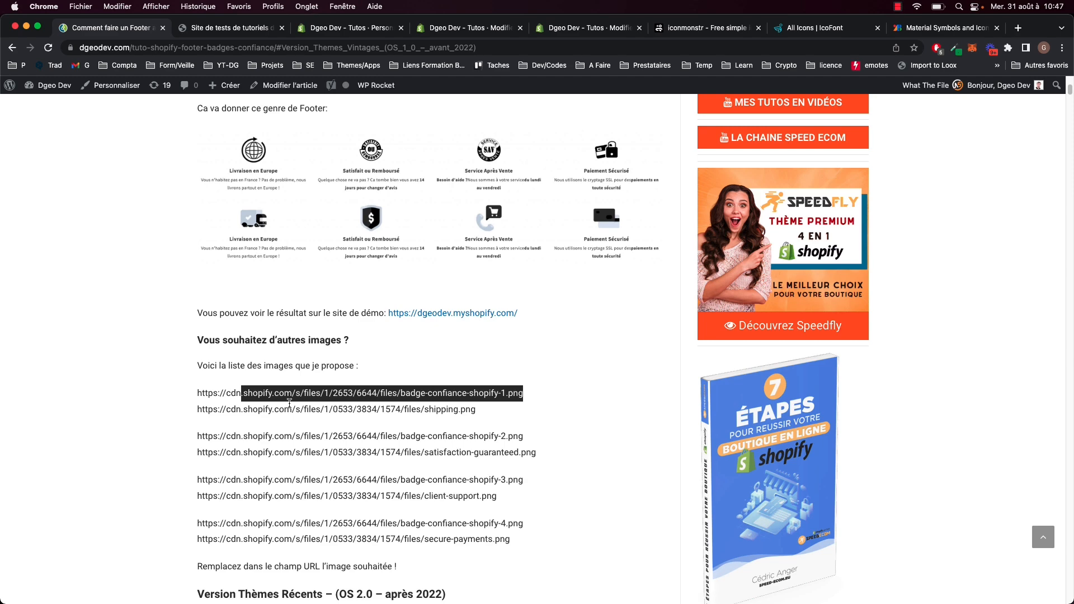
pyautogui.click(283, 401)
pyautogui.moveTo(476, 413); pyautogui.dragTo(188, 413)
pyautogui.press('super+c')
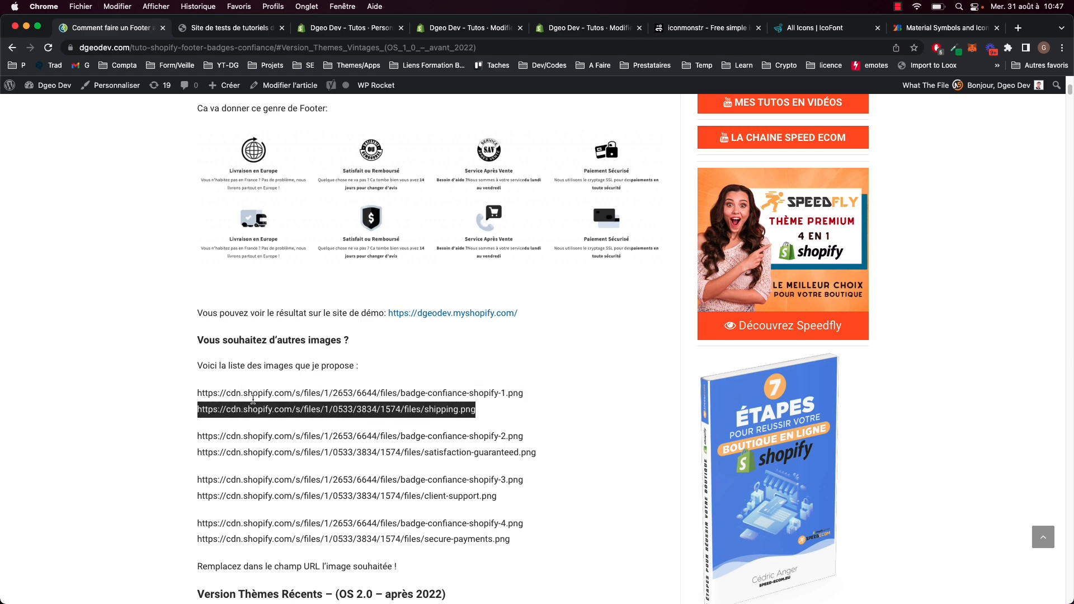
# Replace the Livraison en Europe column's image URL with the copied shipping.png address in the theme editor.
pyautogui.click(255, 26)
pyautogui.click(347, 27)
pyautogui.click(1042, 245)
pyautogui.press('super+a')
pyautogui.press('super+v')
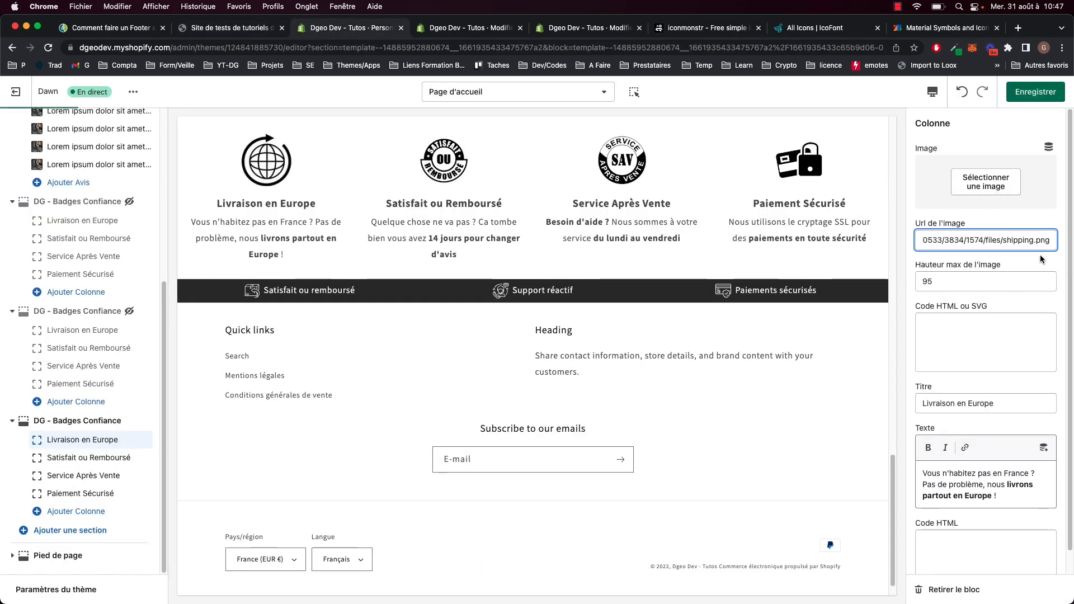
pyautogui.click(1039, 254)
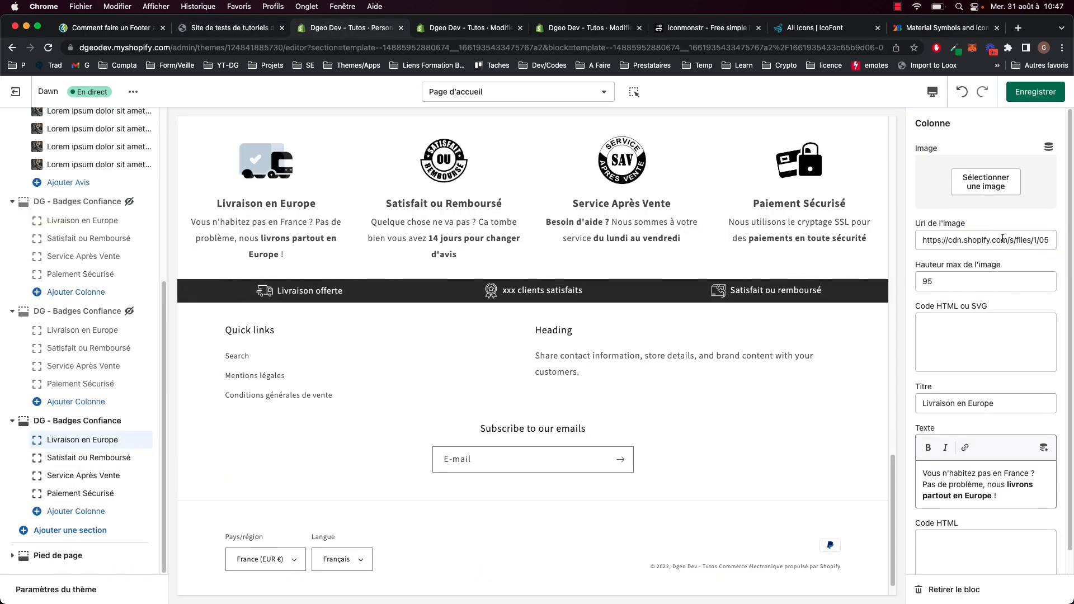
# Set the Livraison en Europe column's image URL to the badge-confiance-shopify-1.png address from the tutorial article and save the theme.
pyautogui.click(229, 27)
pyautogui.click(109, 30)
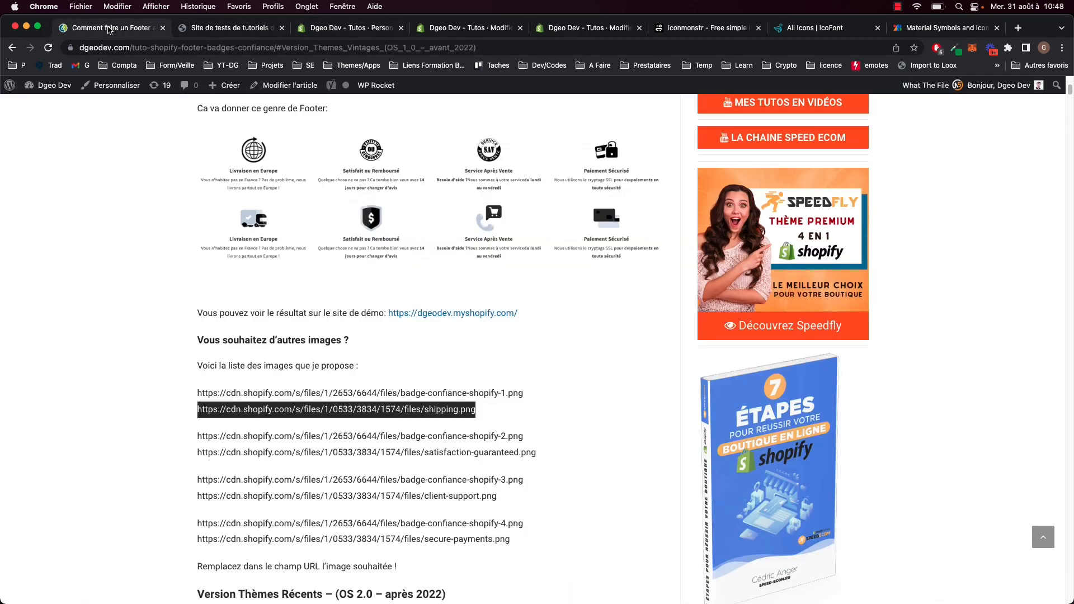
pyautogui.click(467, 428)
pyautogui.moveTo(531, 394); pyautogui.dragTo(198, 396)
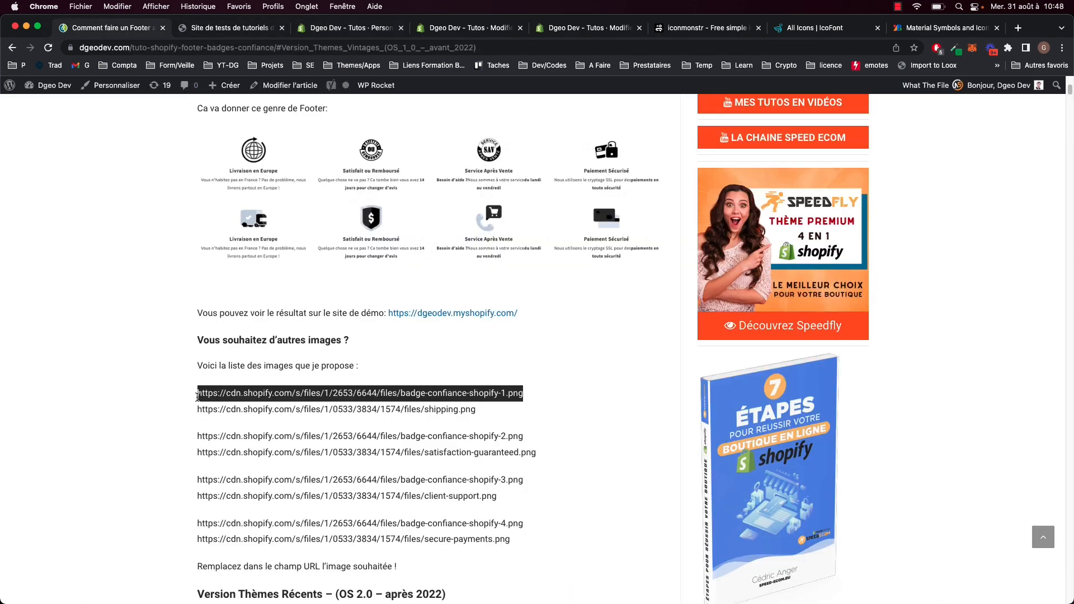
pyautogui.click(242, 35)
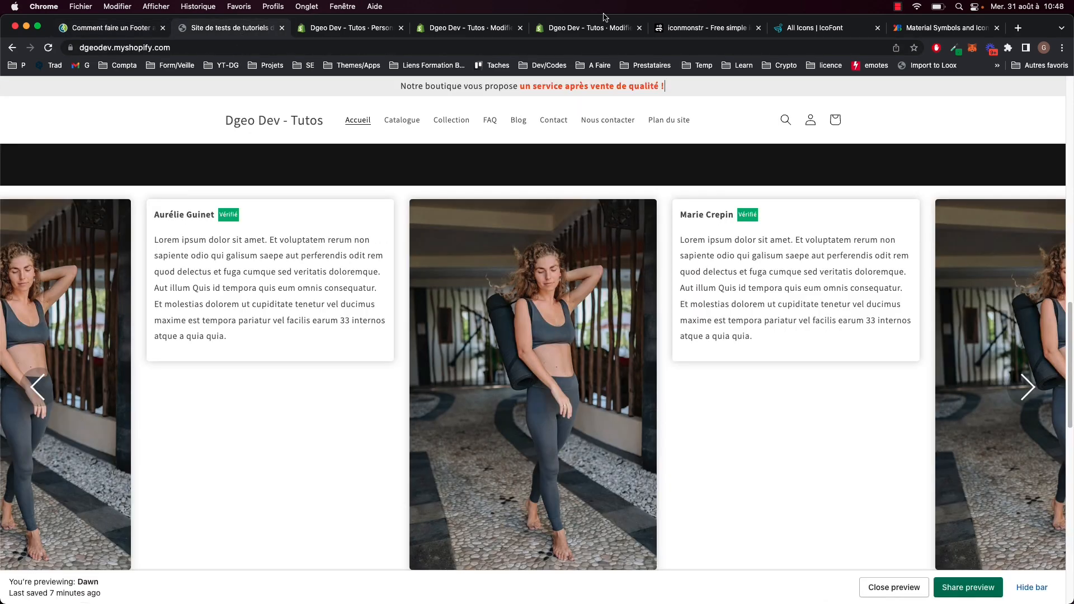
pyautogui.click(335, 28)
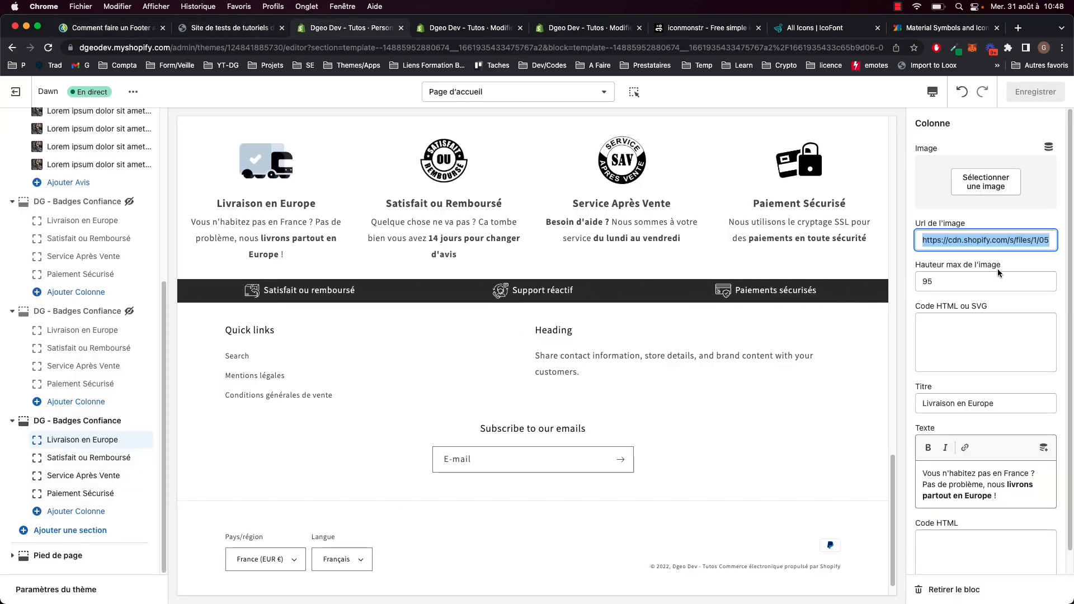
pyautogui.press('super+v')
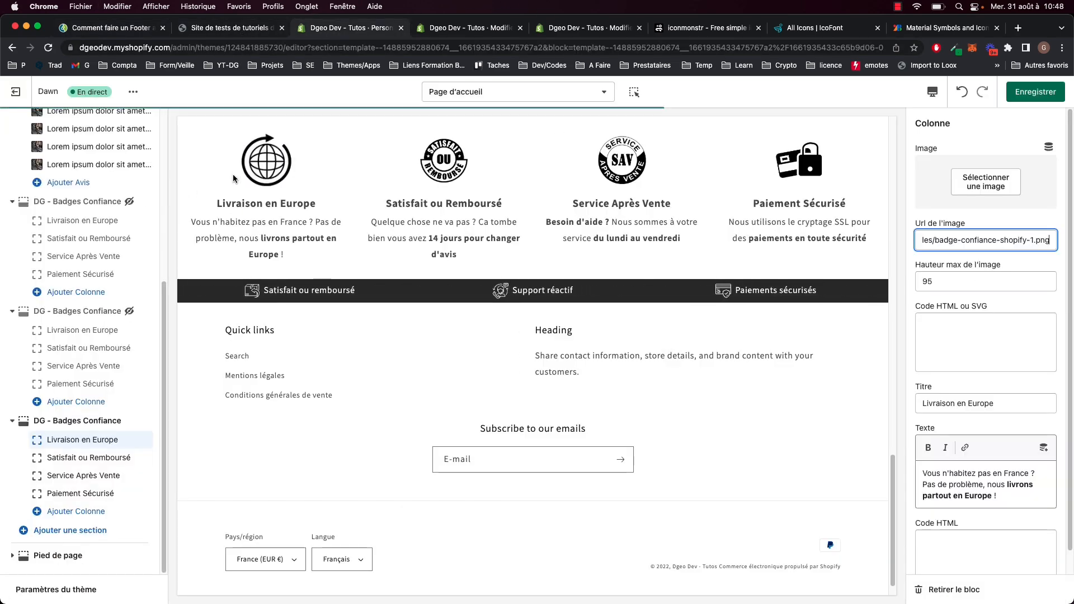
pyautogui.click(1036, 91)
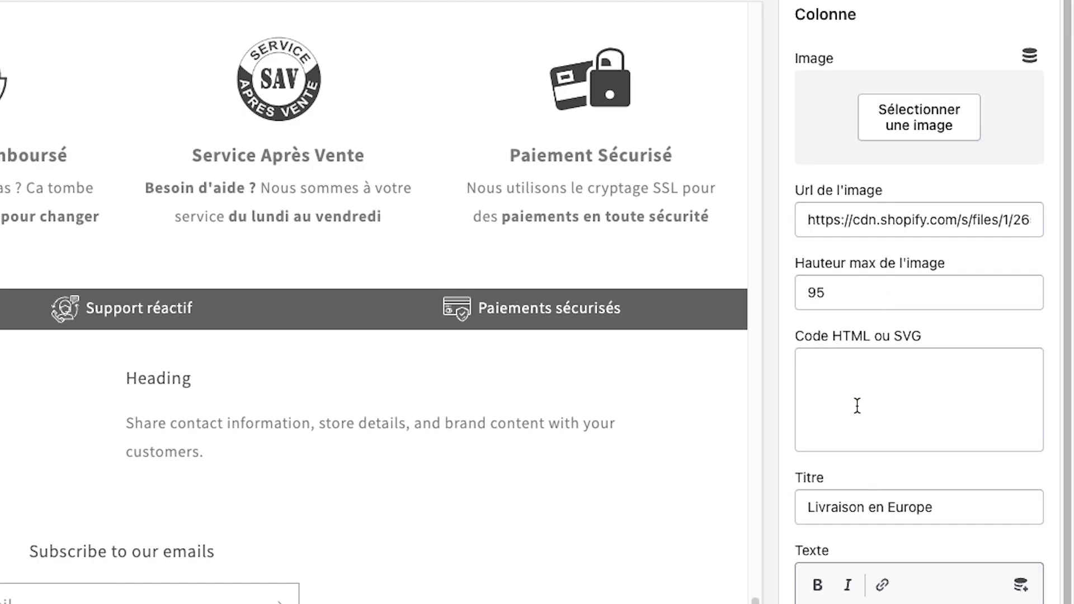
# Examine the Livraison en Europe column's HTML or SVG code, title, text and additional HTML code settings.
pyautogui.scroll(-1, 950, 325)
pyautogui.click(958, 327)
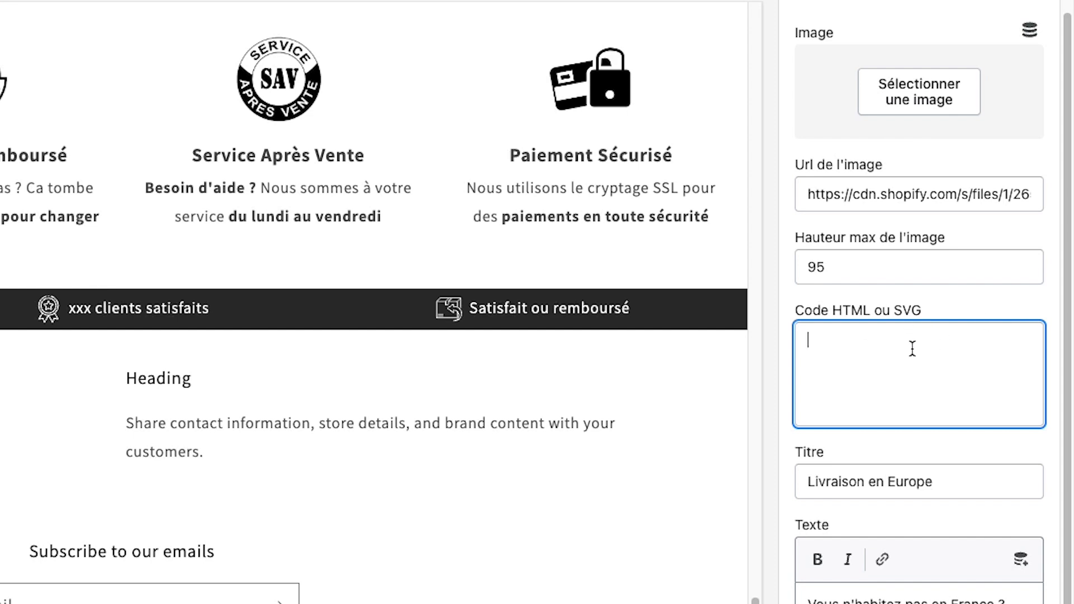
pyautogui.scroll(-1, 905, 359)
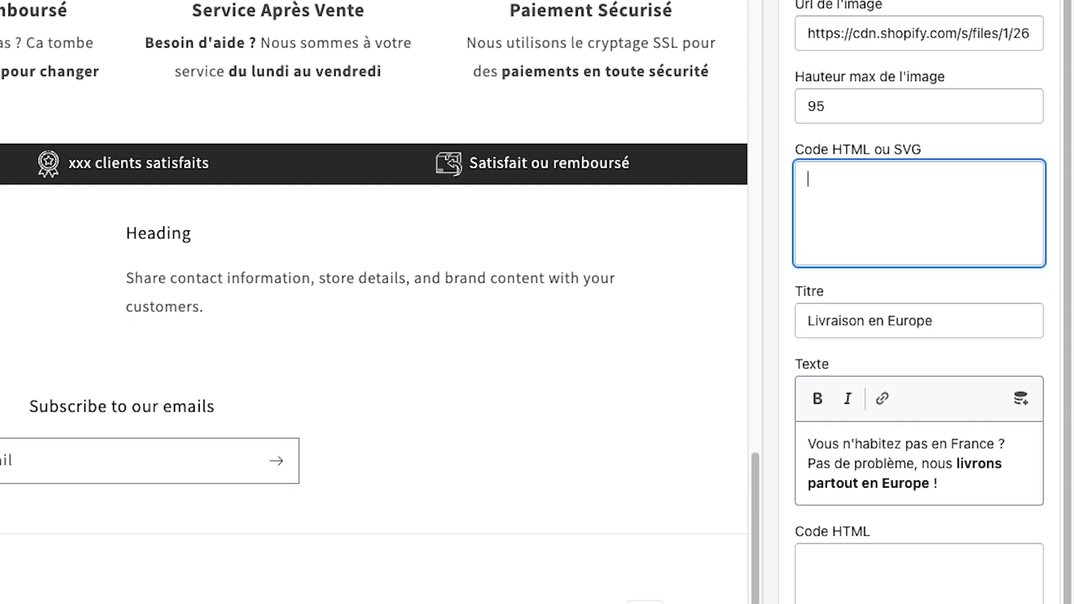
pyautogui.moveTo(944, 374); pyautogui.dragTo(733, 329)
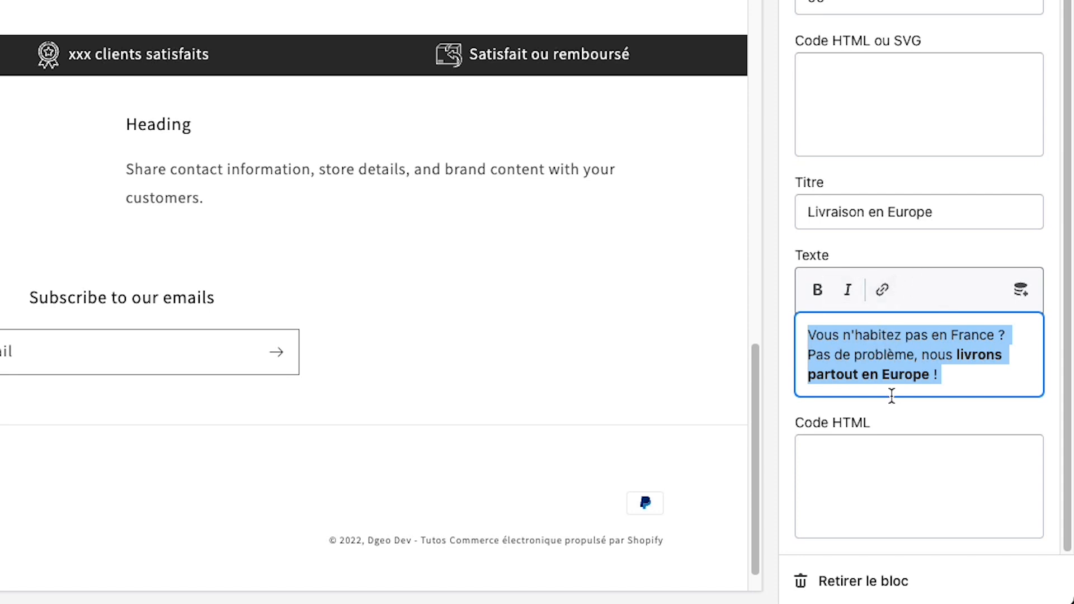
pyautogui.click(850, 498)
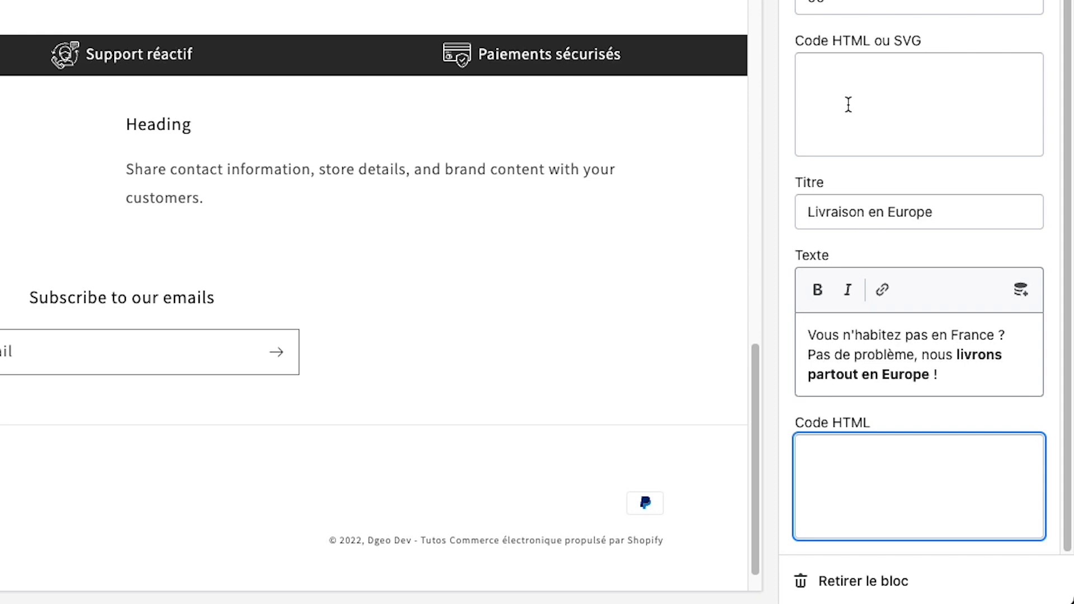
# Clear the Livraison en Europe column's image URL and assign the SPEEDFUNNEL logo from the image library as its image.
pyautogui.click(874, 301)
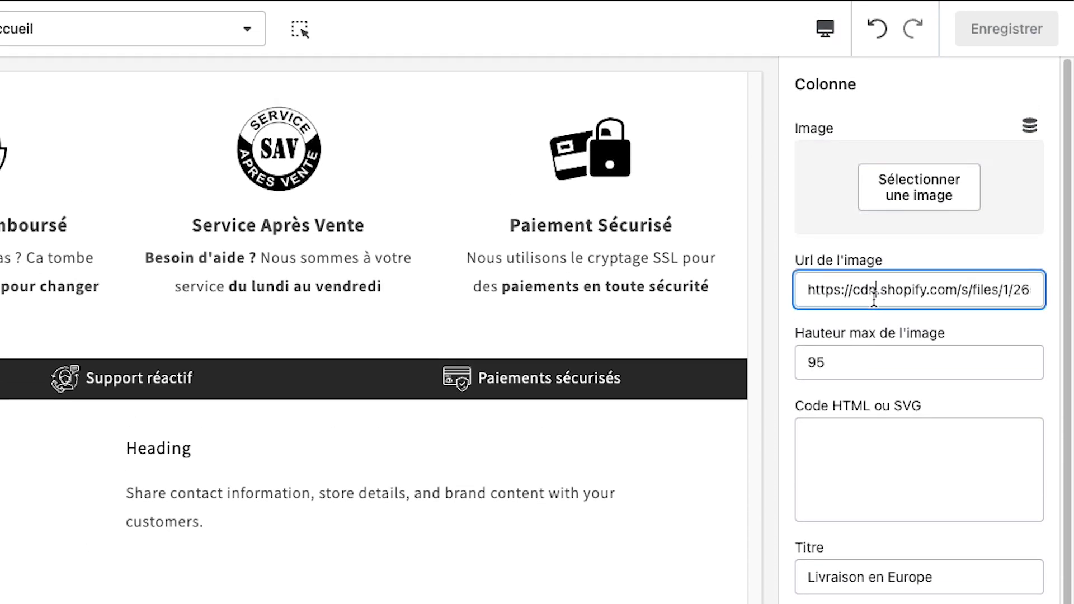
pyautogui.tripleClick(874, 300)
pyautogui.press('BackSpace')
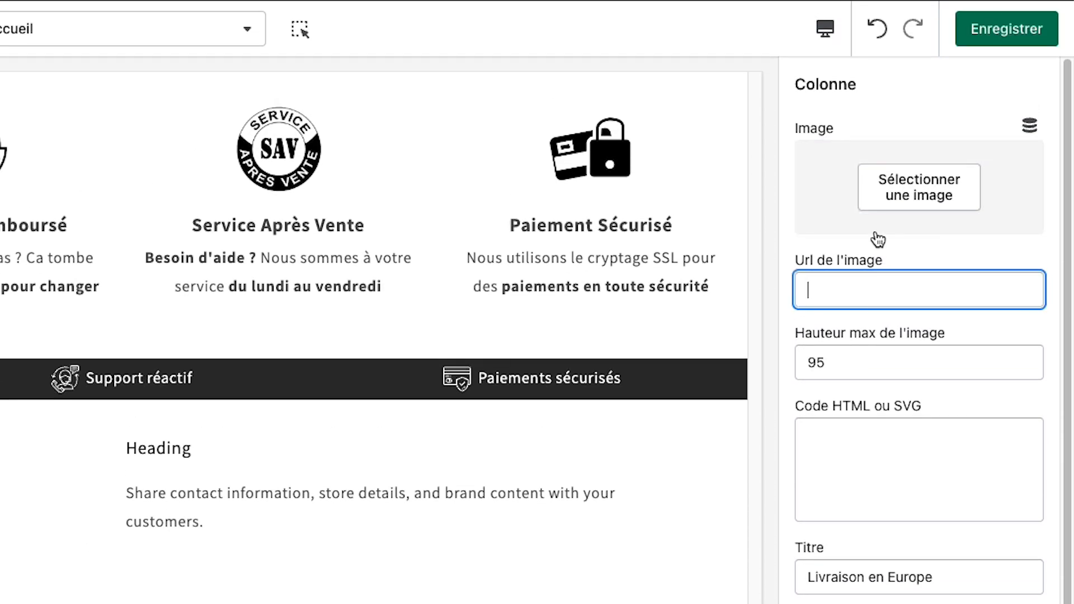
pyautogui.click(912, 186)
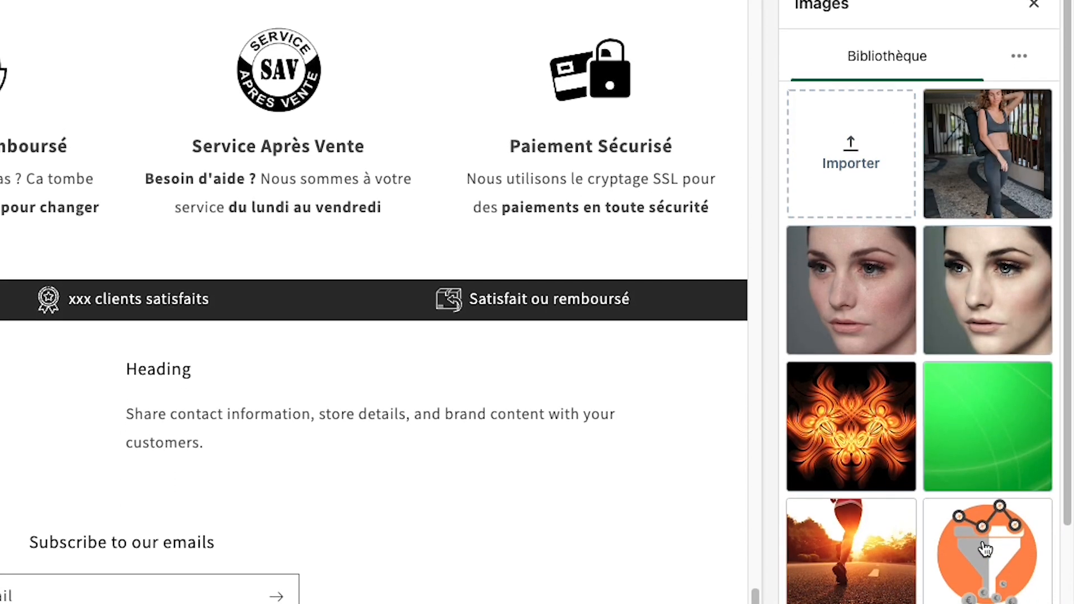
pyautogui.click(985, 596)
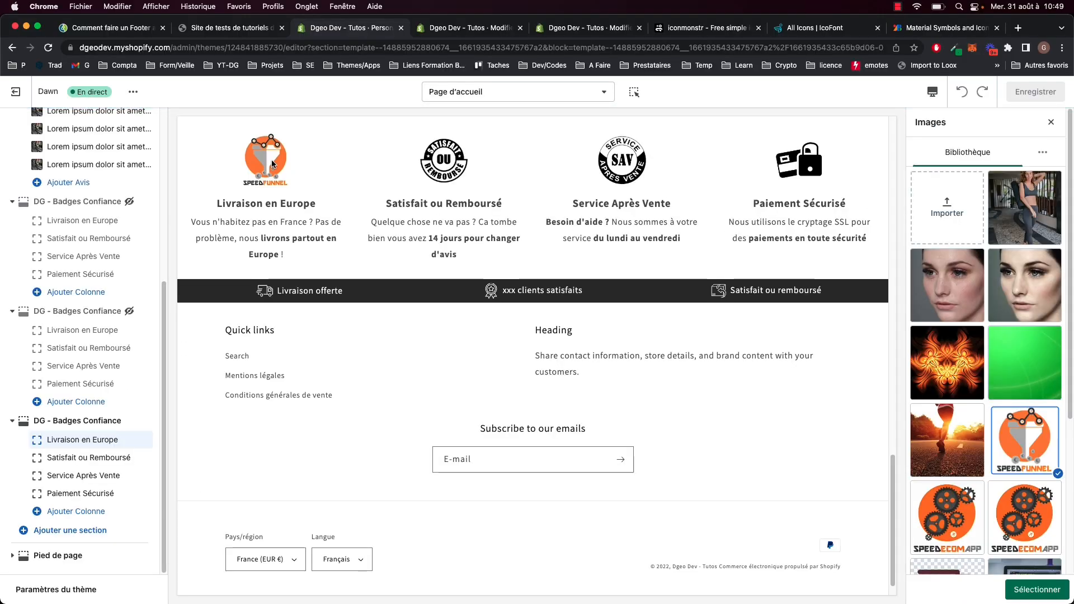
pyautogui.scroll(-1, 1034, 393)
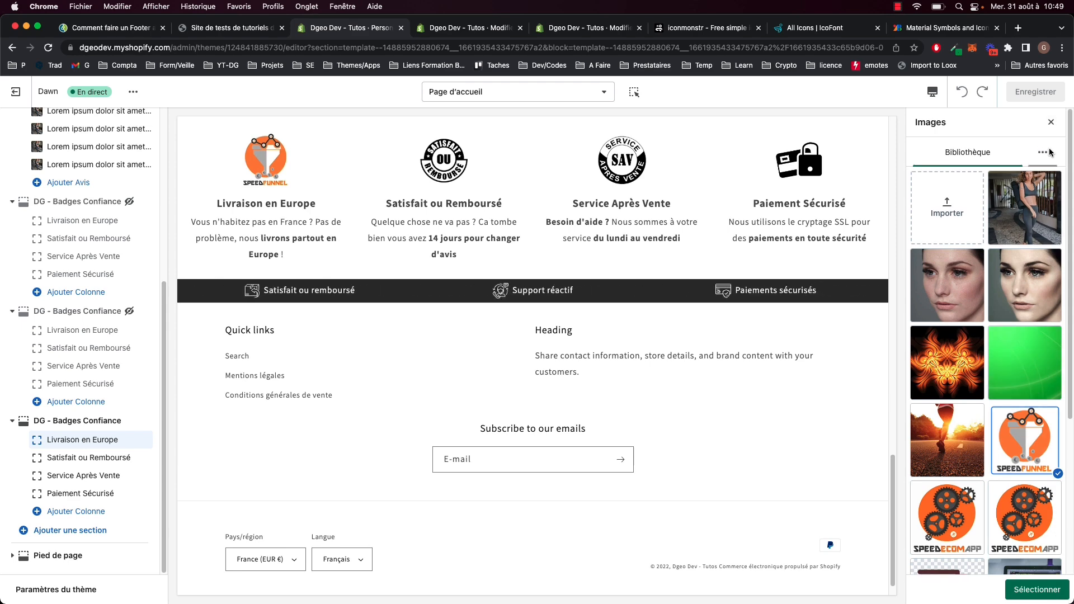
pyautogui.click(1037, 590)
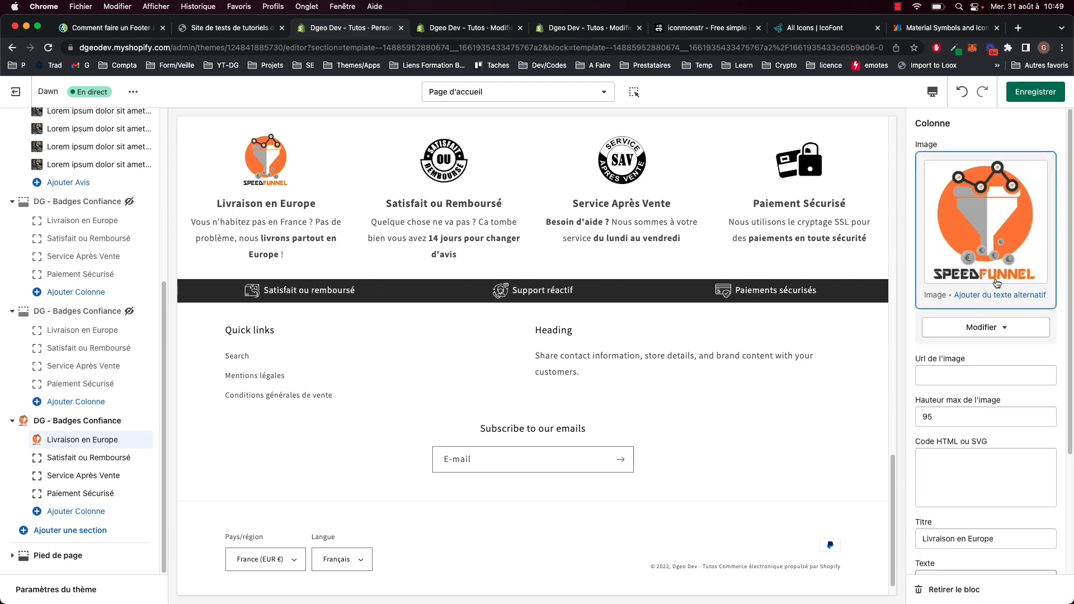
# Remove the SPEEDFUNNEL logo image from the Livraison en Europe column.
pyautogui.click(987, 329)
pyautogui.click(974, 379)
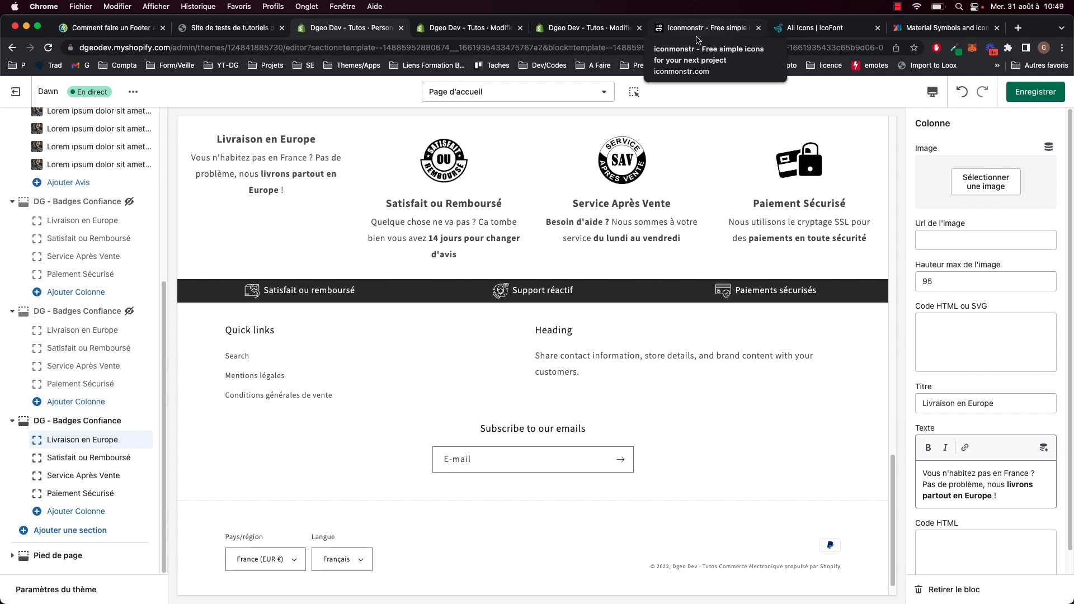
# Look over the iconmonstr, IcoFont and Google Fonts Icons websites as sources of SVG icons.
pyautogui.click(700, 31)
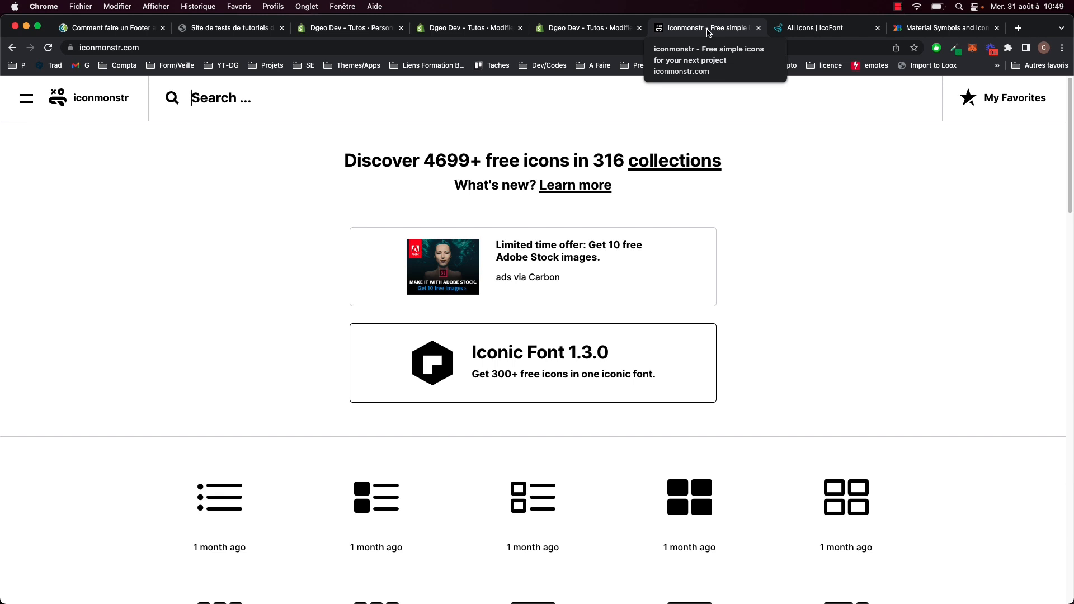
pyautogui.click(811, 31)
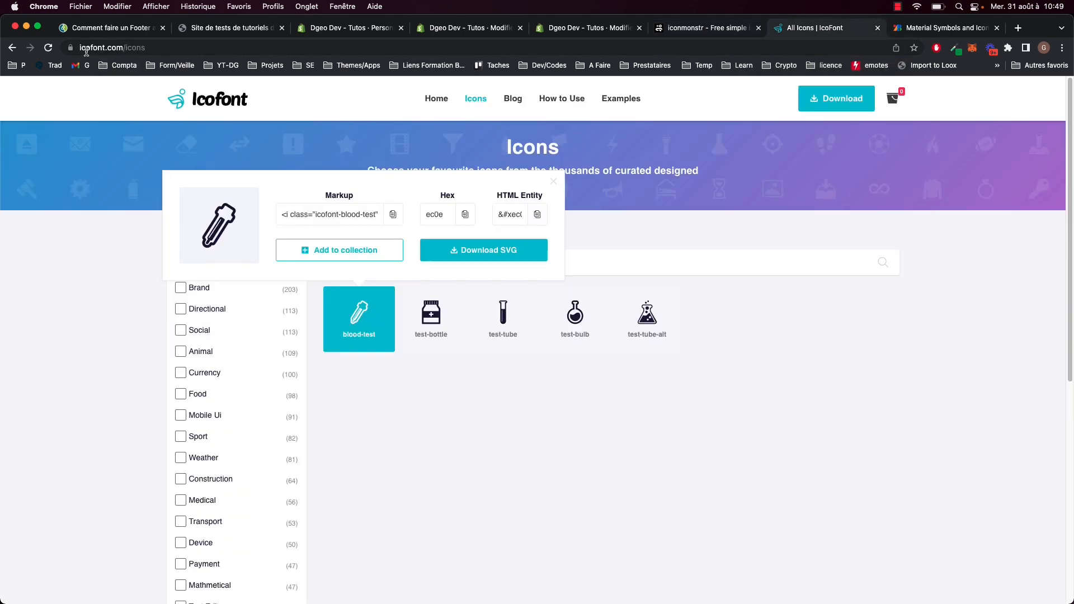
pyautogui.click(945, 31)
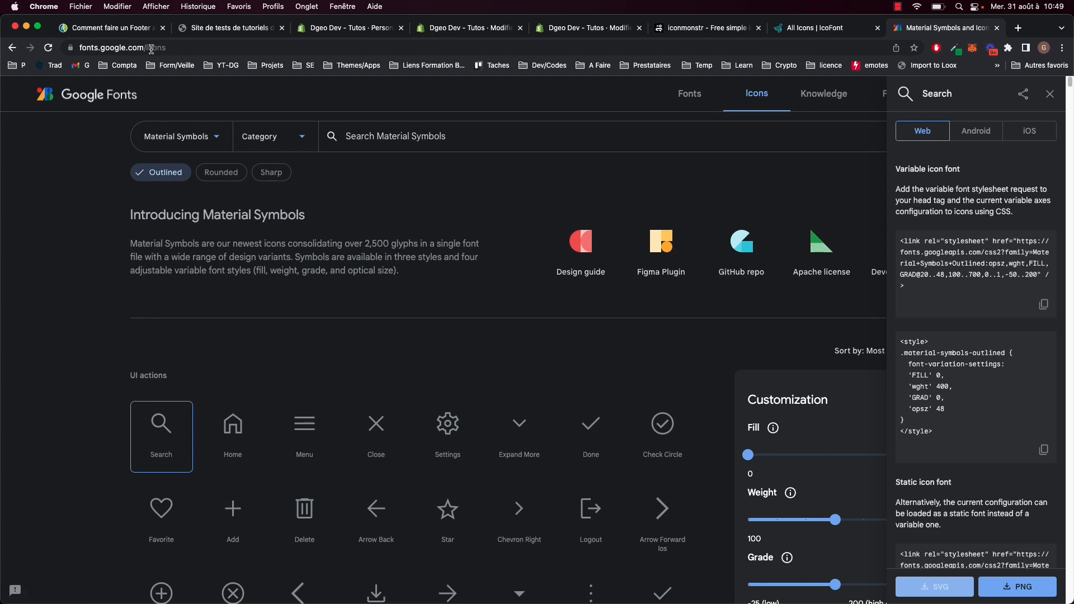
pyautogui.click(854, 34)
# Search iconmonstr for "e payment" icons and open the solid black Visa card icon.
pyautogui.click(709, 34)
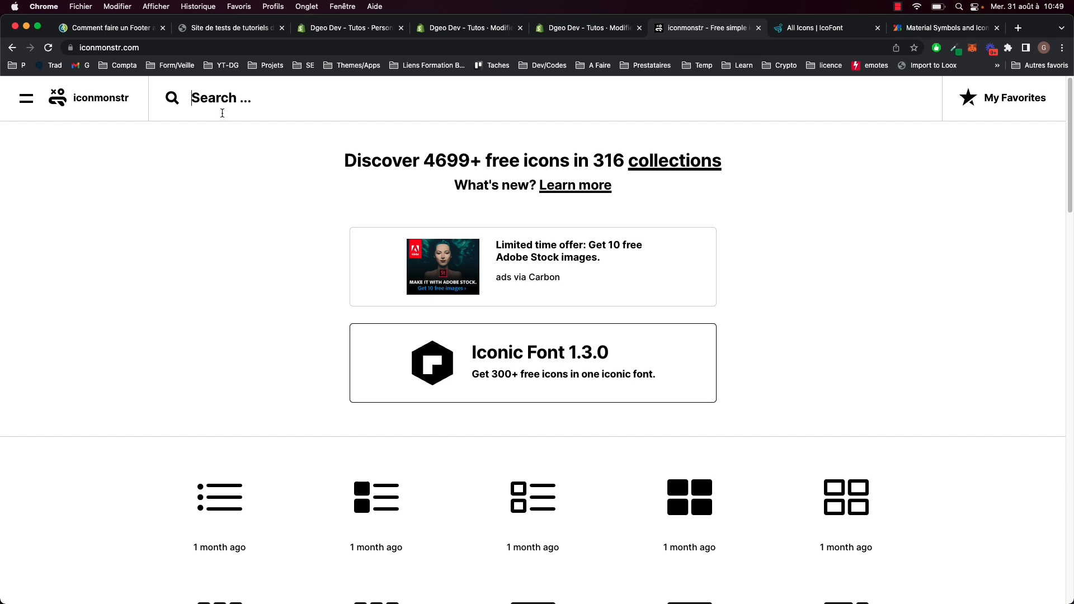
pyautogui.write('payment')
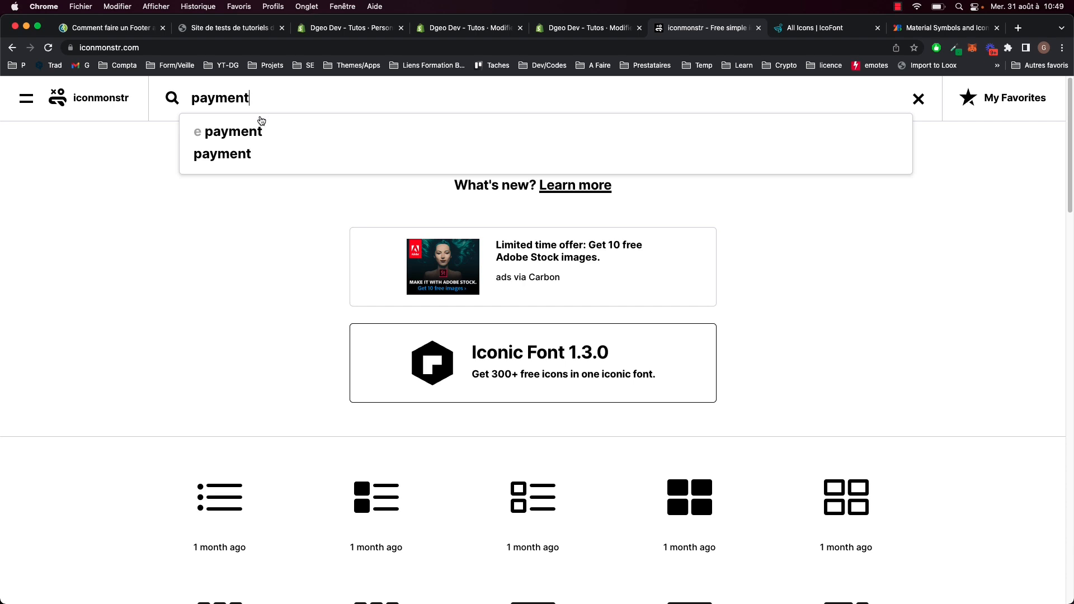
pyautogui.click(249, 130)
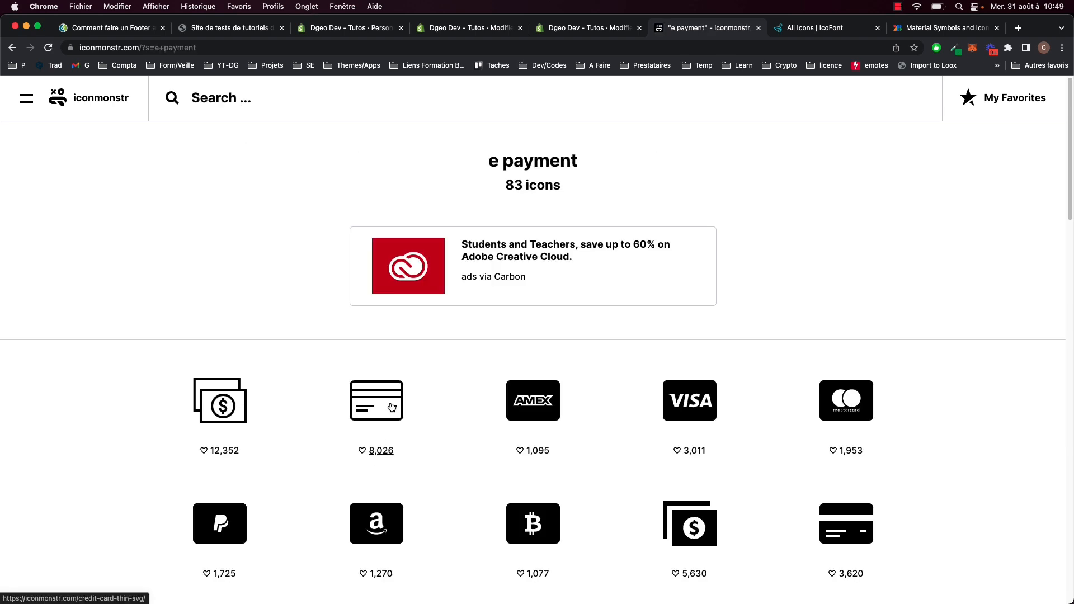
pyautogui.scroll(-3, 684, 401)
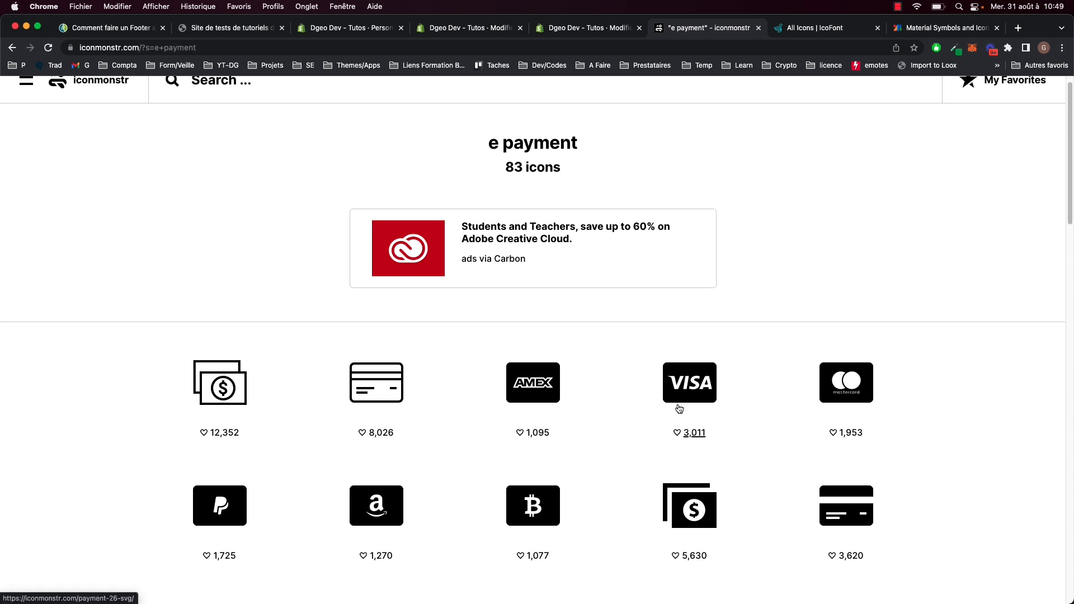
pyautogui.scroll(-1, 522, 436)
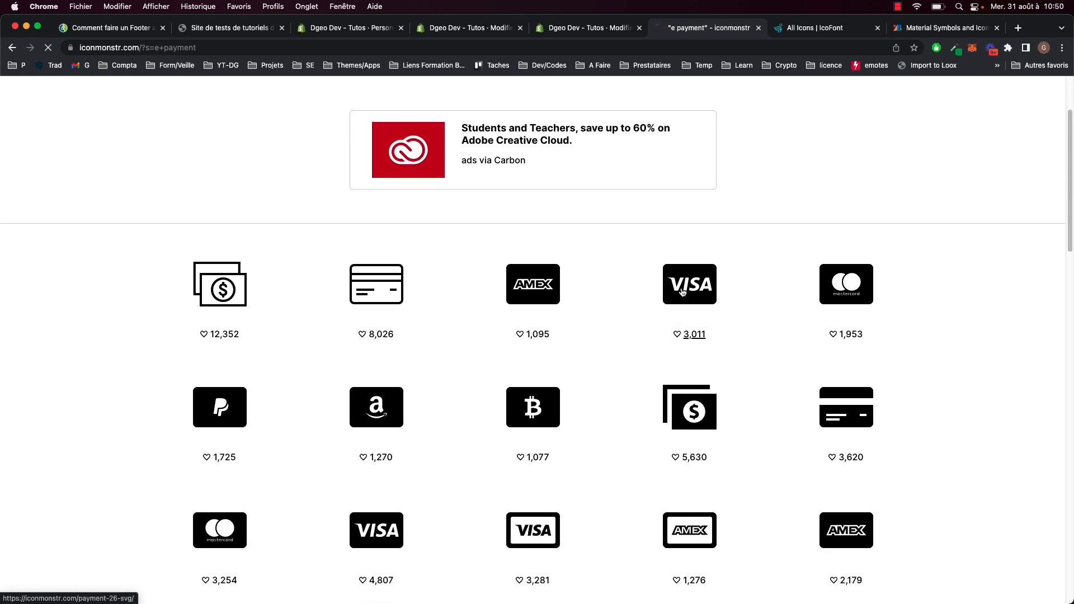
# Accept the Visa icon's license agreement and copy its inline SVG embed code.
pyautogui.scroll(-5, 564, 349)
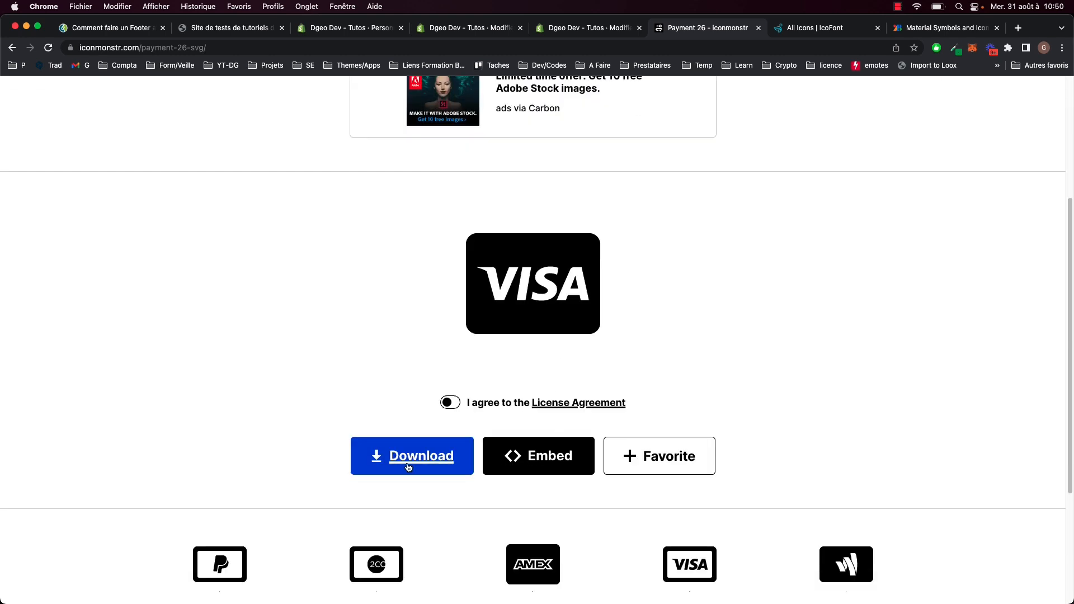
pyautogui.click(555, 461)
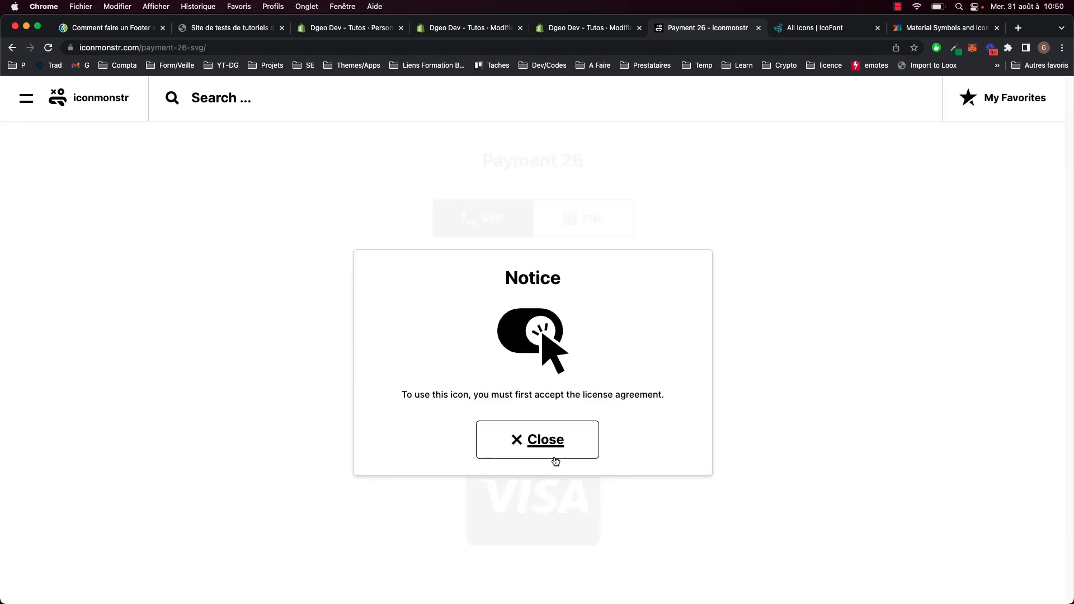
pyautogui.click(555, 447)
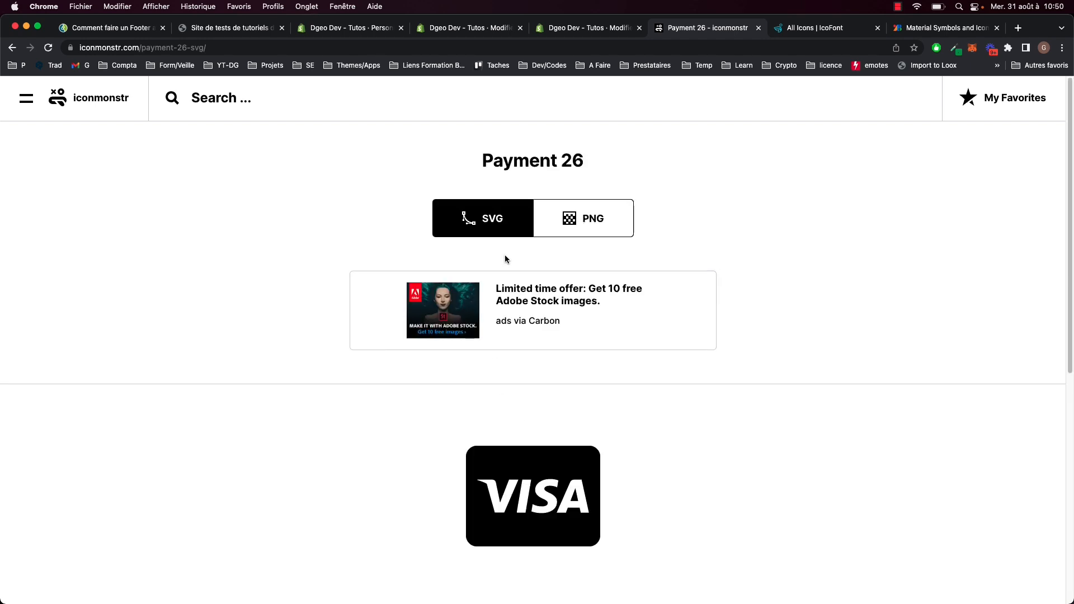
pyautogui.scroll(-5, 472, 405)
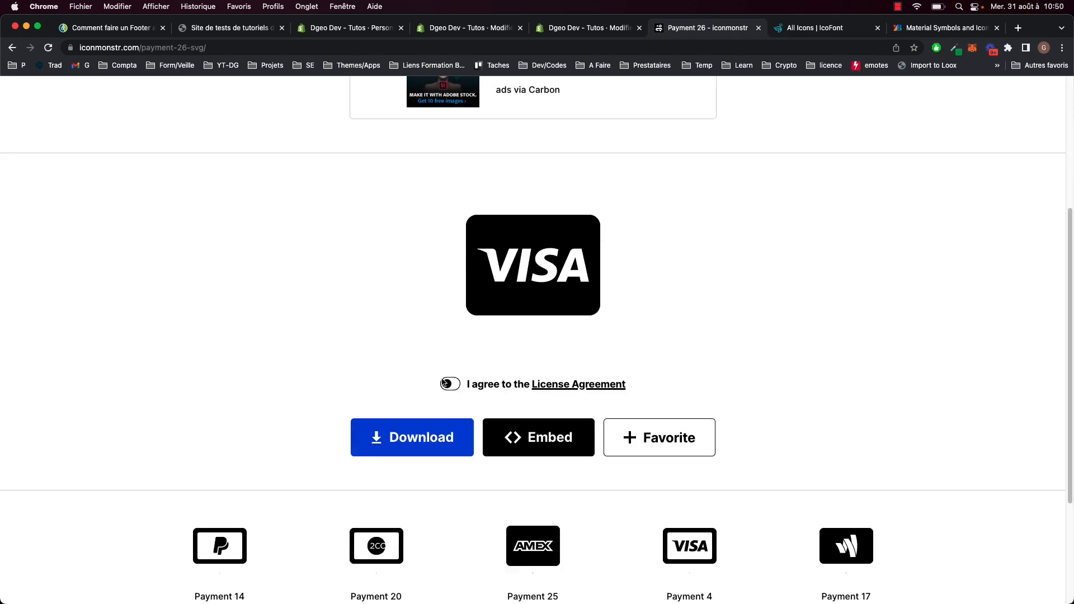
pyautogui.click(556, 439)
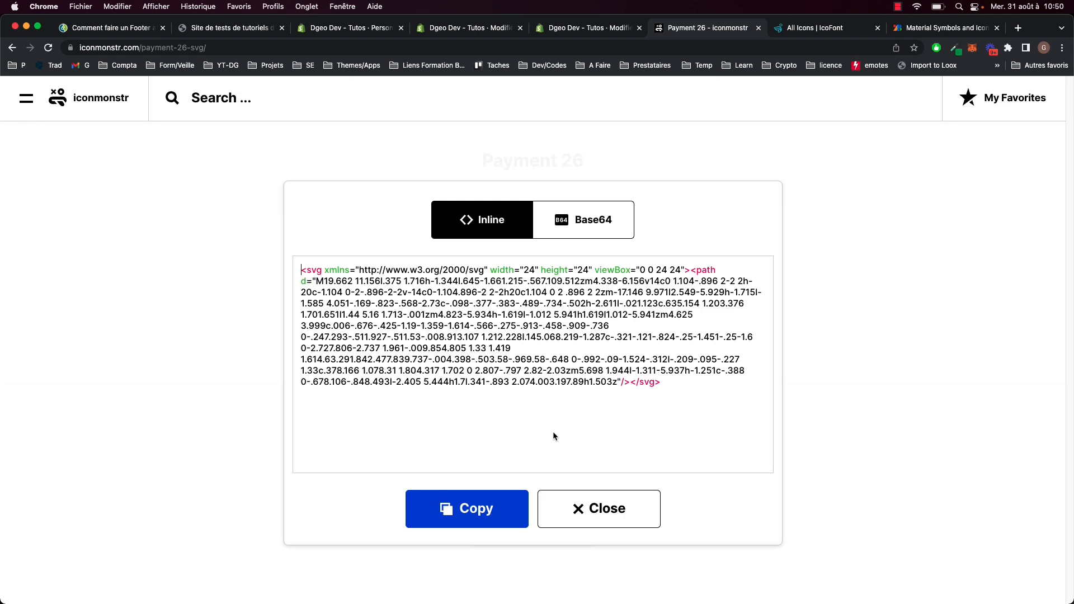
pyautogui.moveTo(672, 381); pyautogui.dragTo(287, 273)
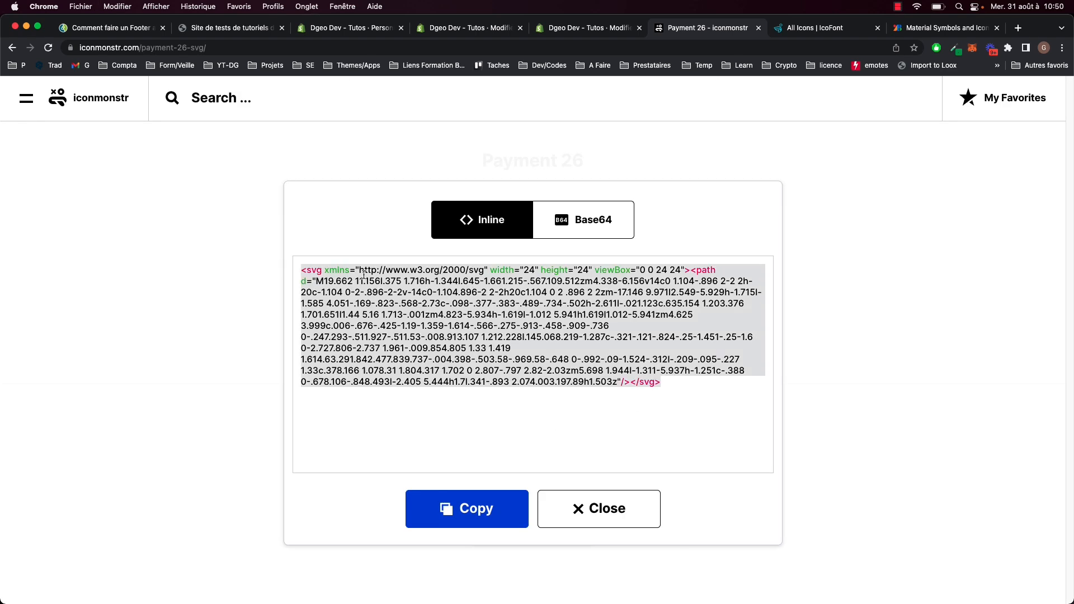
# Paste the Visa icon's SVG into the Livraison en Europe column's HTML or SVG code in the theme editor.
pyautogui.click(309, 33)
pyautogui.click(997, 335)
pyautogui.press('super+v')
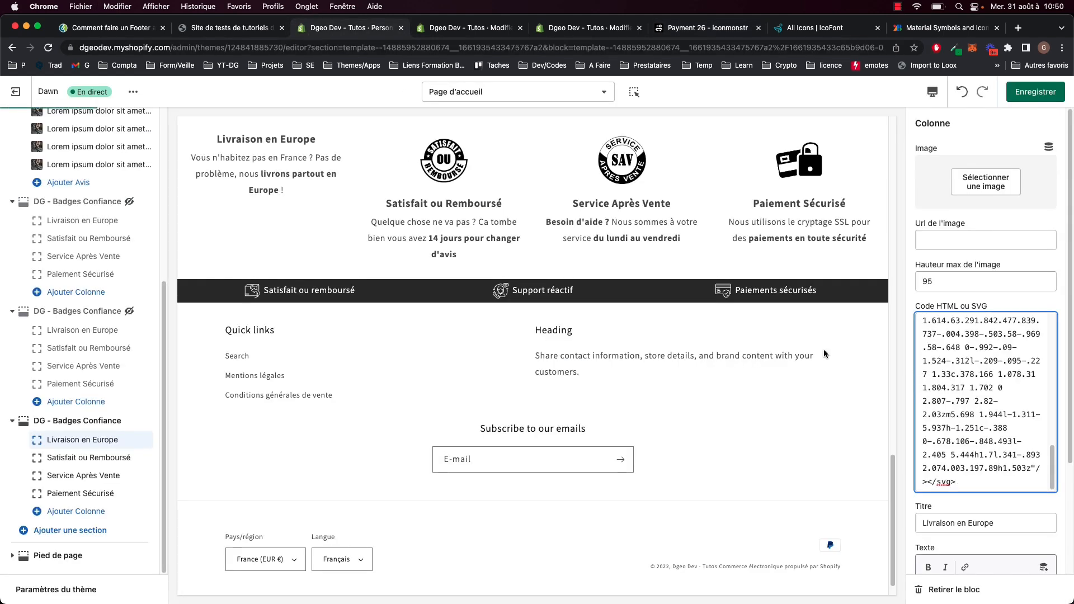
pyautogui.scroll(10, 1018, 438)
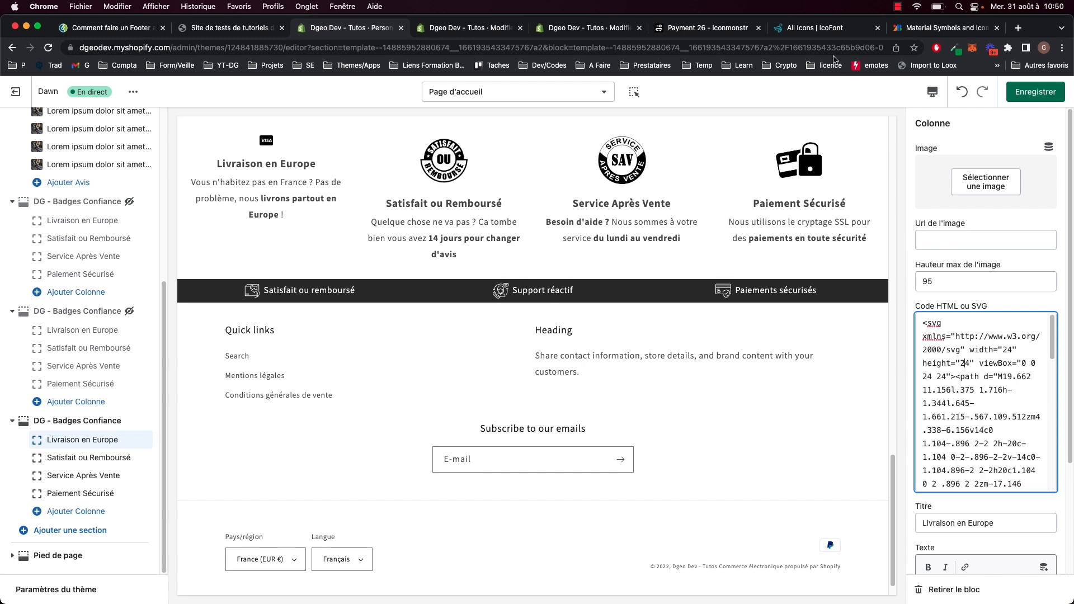
# Close the embed code on iconmonstr and examine the Visa icon's download and embed options.
pyautogui.click(708, 28)
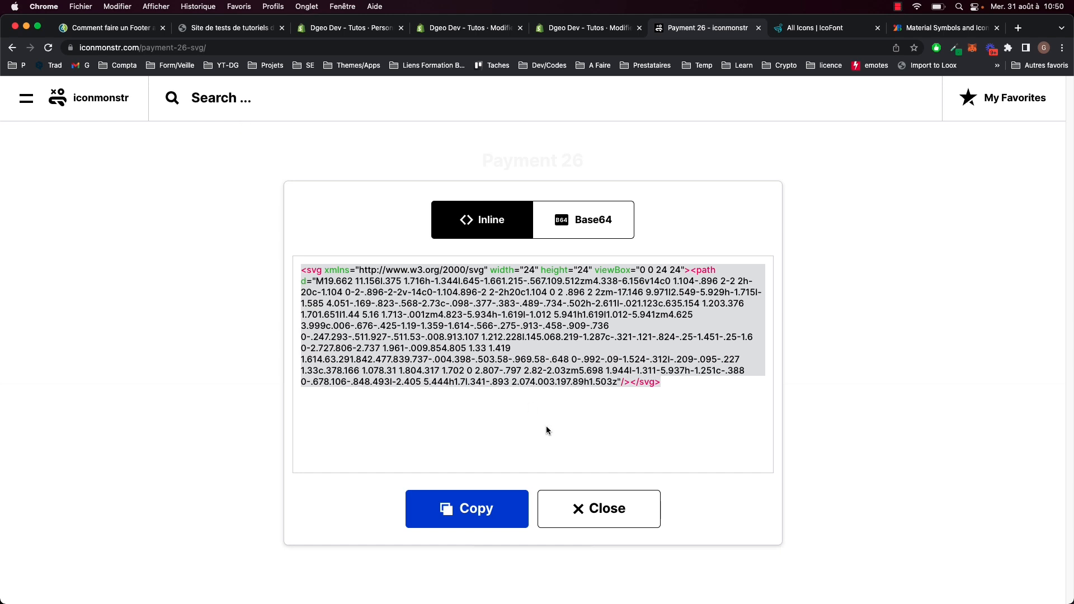
pyautogui.click(609, 510)
pyautogui.scroll(-4, 531, 330)
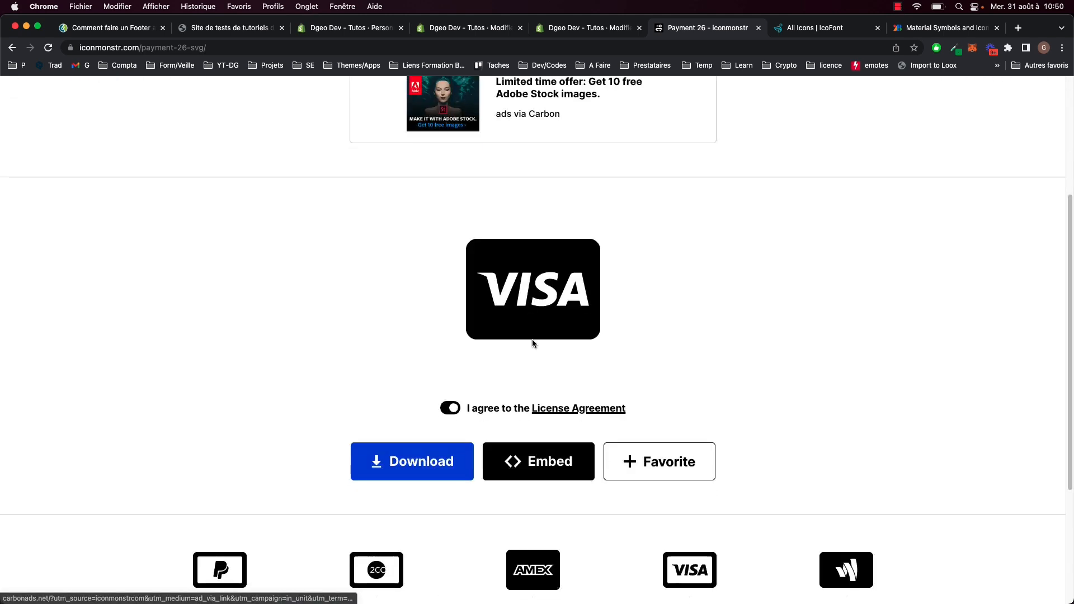
pyautogui.scroll(-2, 533, 343)
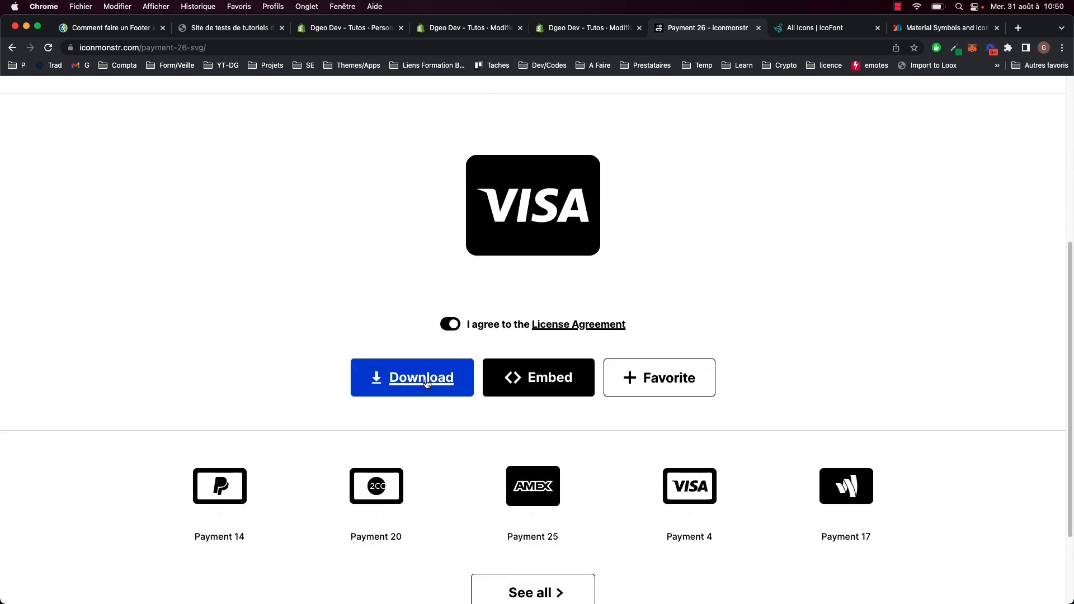
pyautogui.scroll(-2, 426, 382)
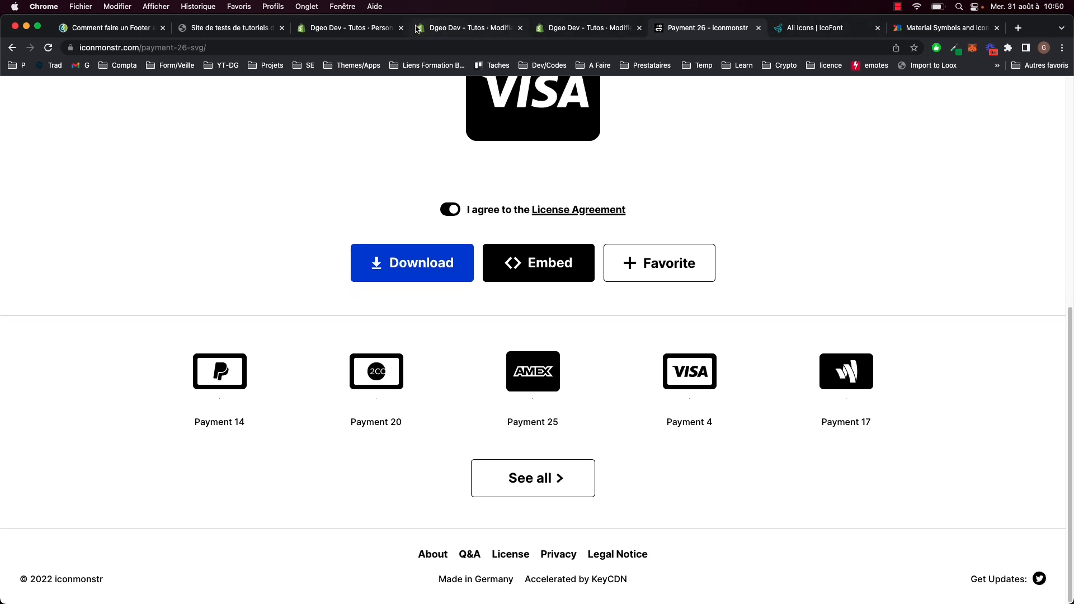
# Set the Visa SVG's height and width to 204 in the Livraison en Europe column's code.
pyautogui.click(422, 28)
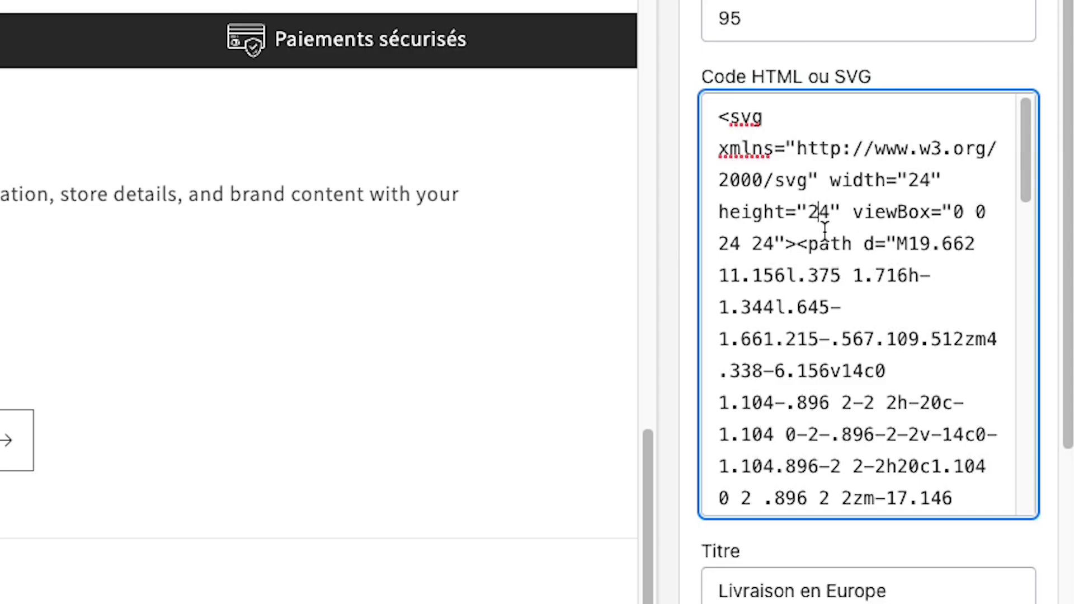
pyautogui.write('0')
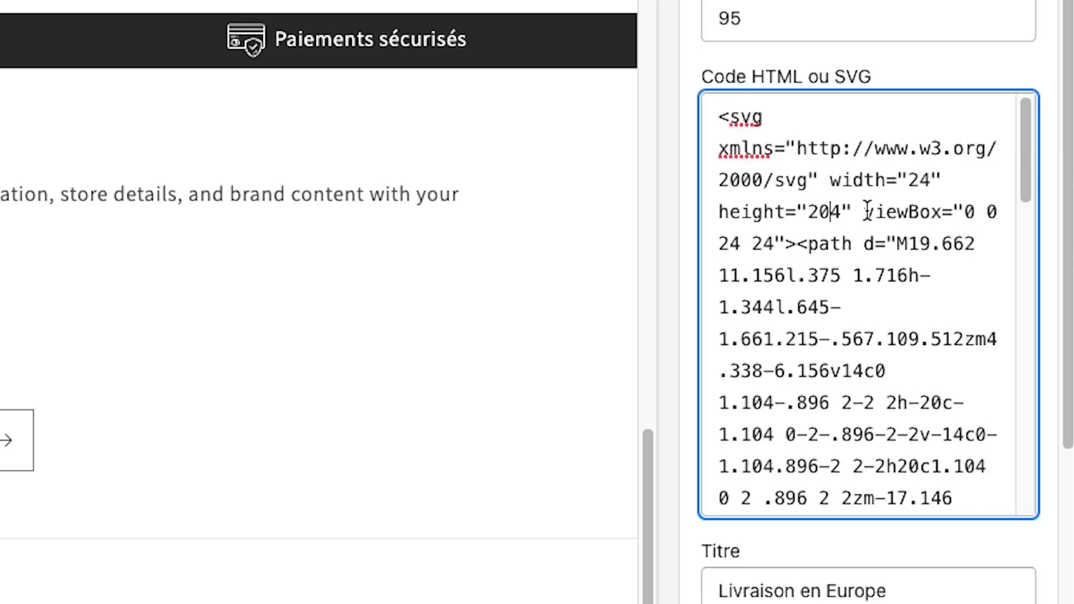
pyautogui.click(919, 180)
pyautogui.write('0')
pyautogui.click(950, 245)
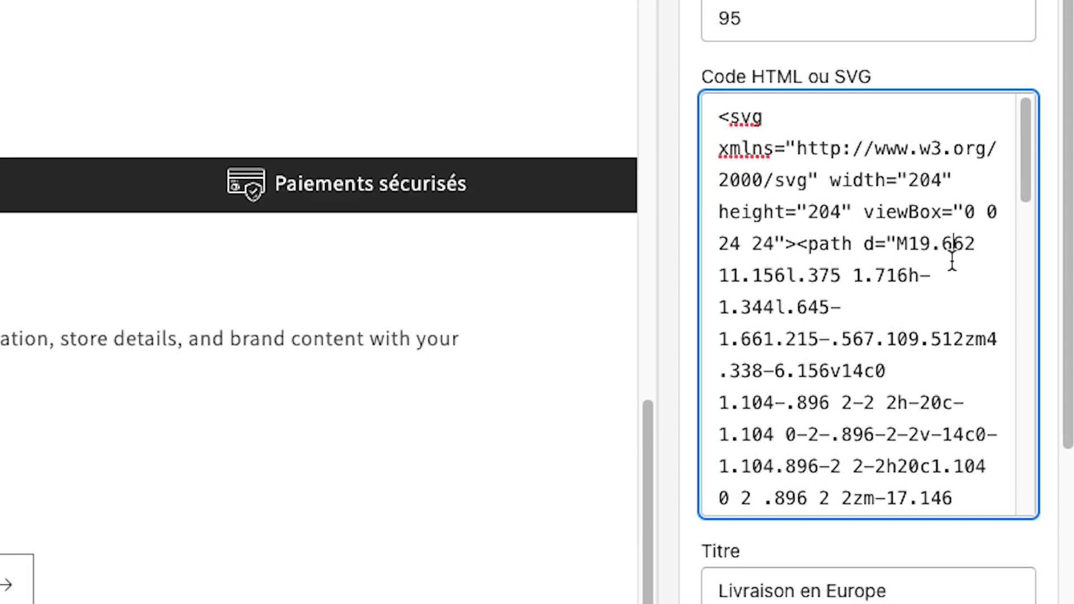
pyautogui.doubleClick(982, 349)
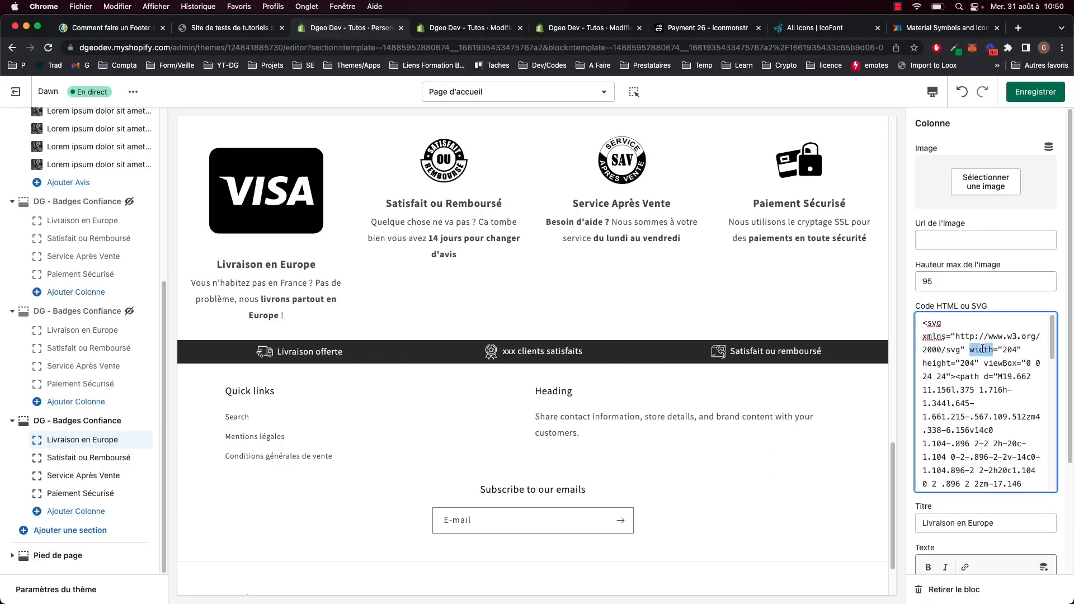
pyautogui.doubleClick(936, 364)
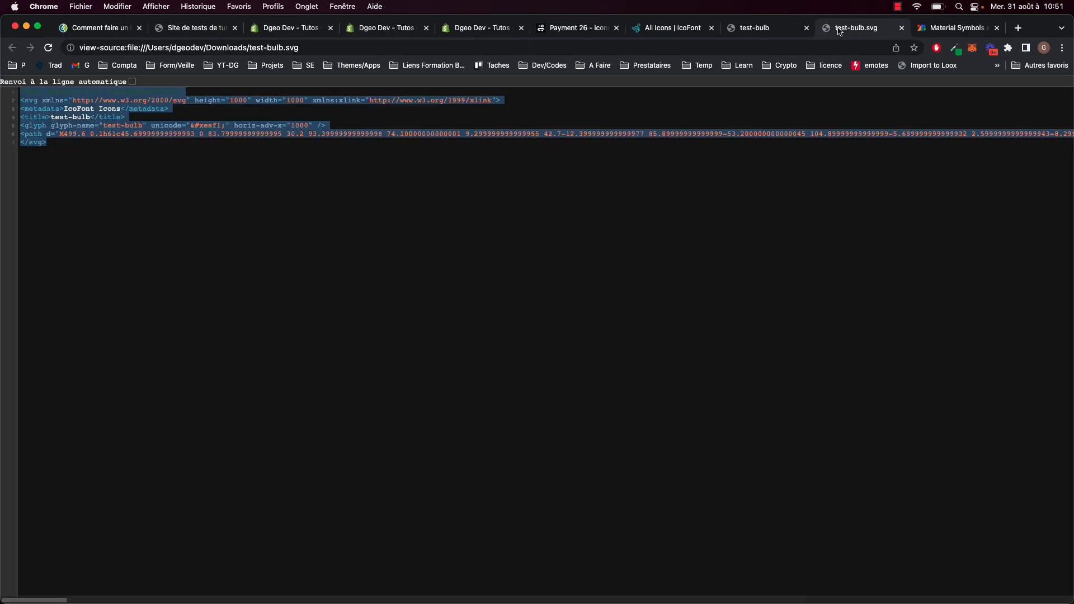
# Select the outlined Settings icon in Google Fonts Material Symbols and download it as SVG.
pyautogui.click(940, 33)
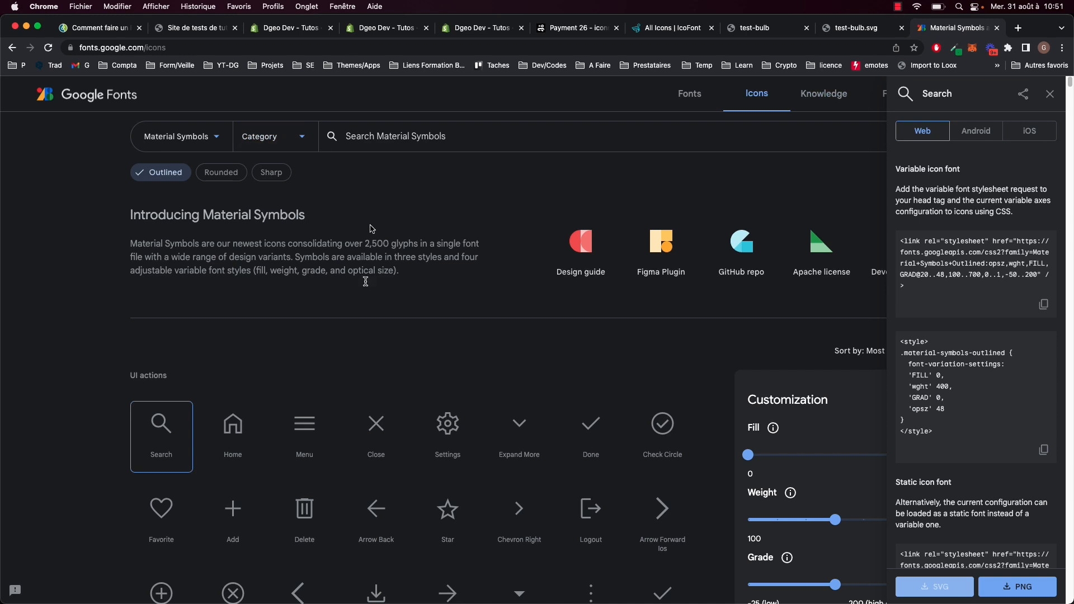
pyautogui.click(457, 438)
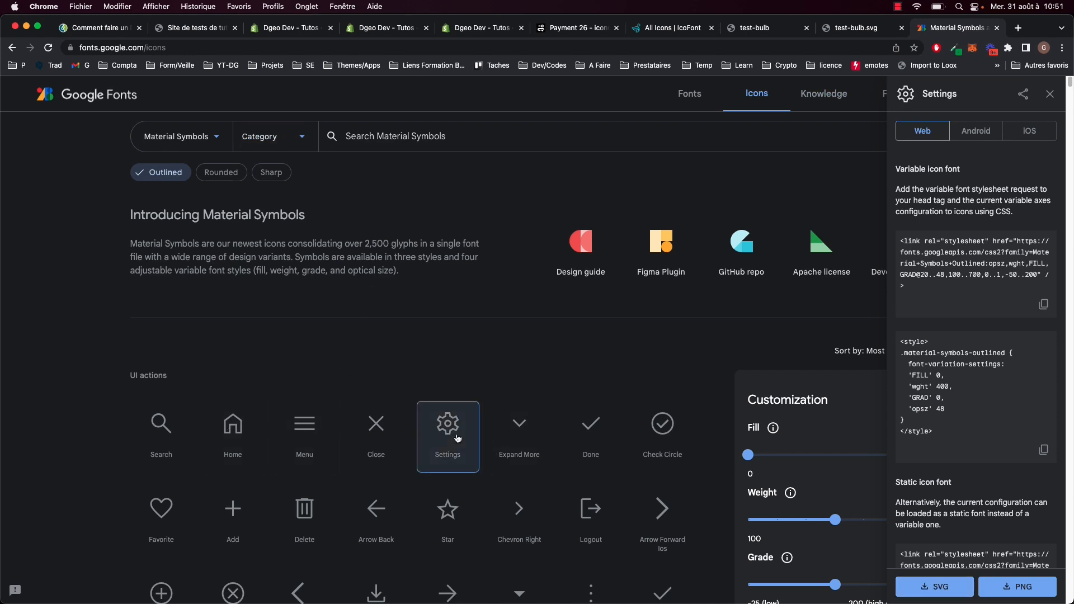
pyautogui.click(452, 436)
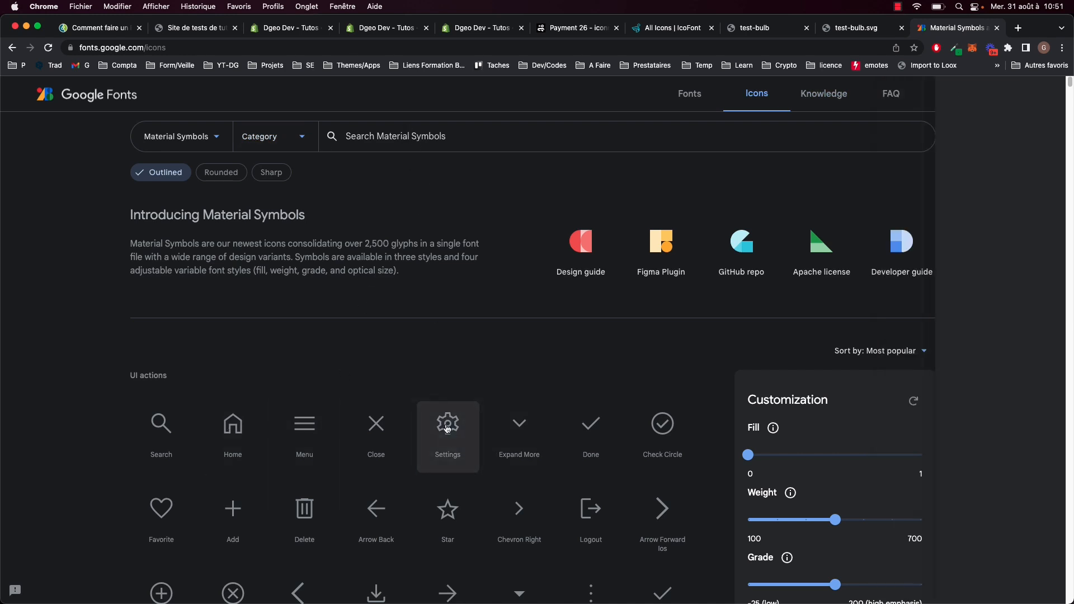
pyautogui.click(449, 433)
pyautogui.click(957, 598)
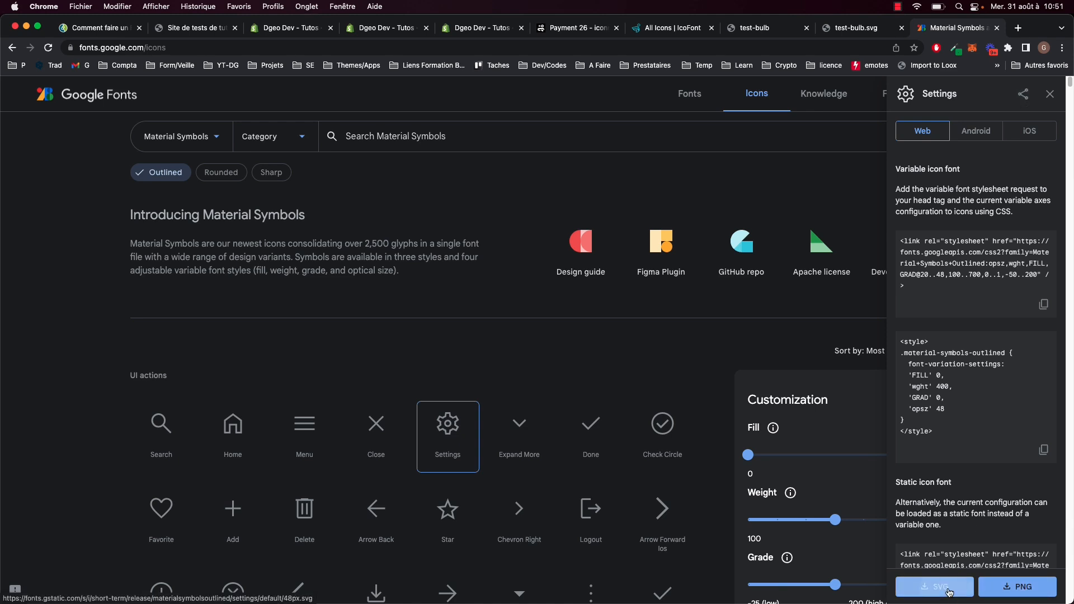
# Open the downloaded Settings SVG file in the browser and copy its full source code.
pyautogui.click(61, 589)
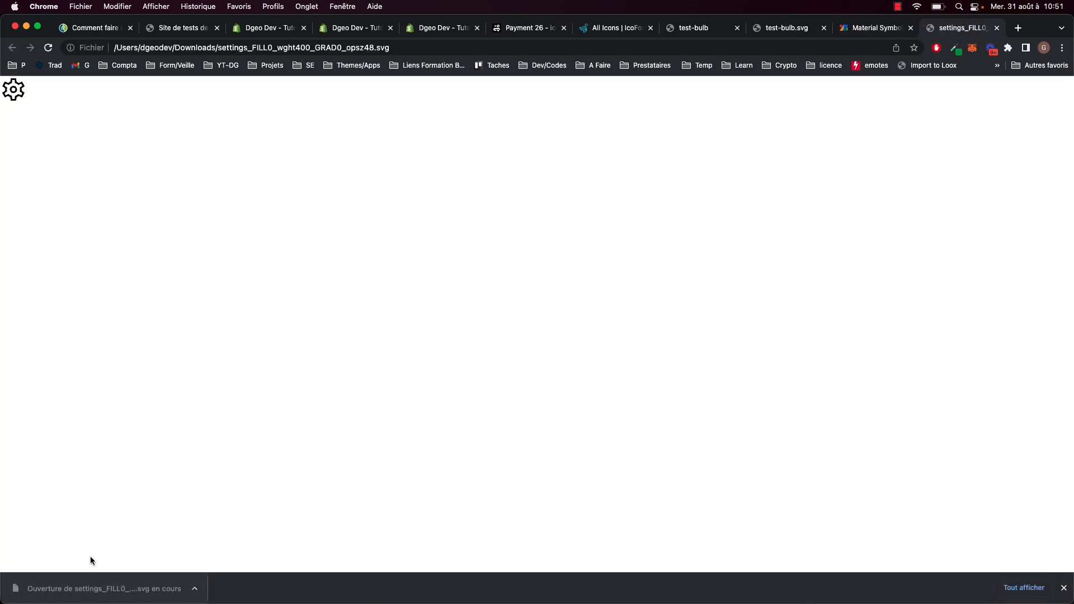
pyautogui.rightClick(13, 91)
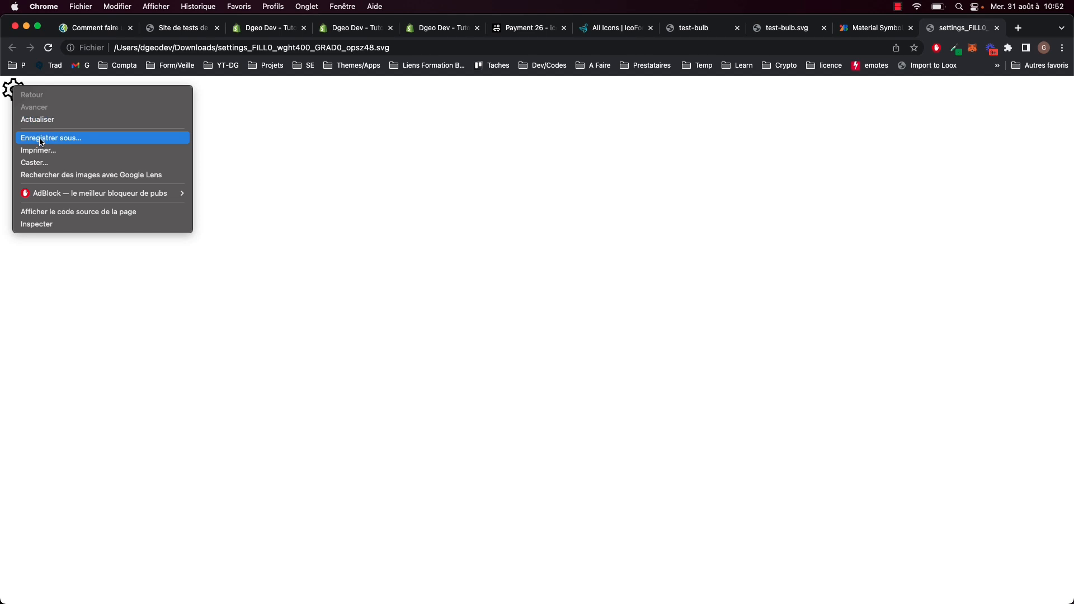
pyautogui.click(76, 213)
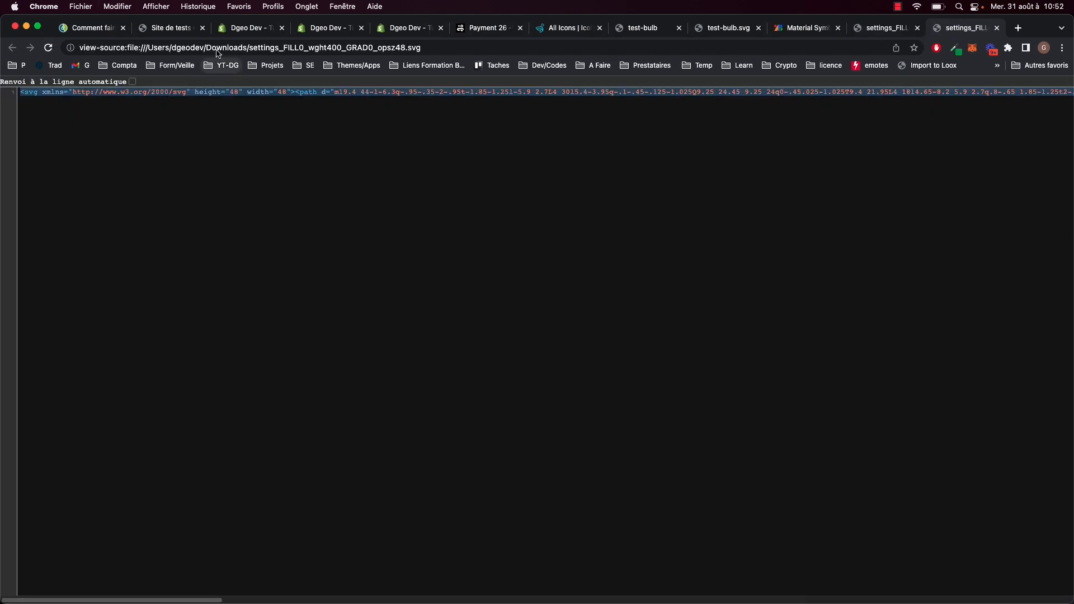
# Replace the Livraison en Europe column's HTML or SVG code with the copied Settings icon SVG in the theme editor.
pyautogui.click(251, 29)
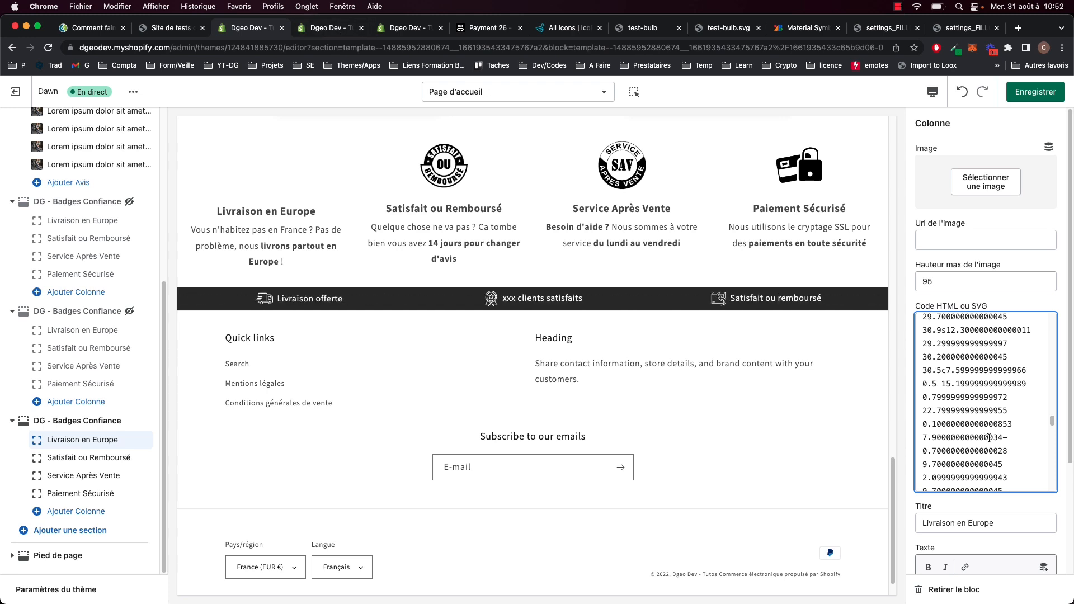
pyautogui.press('super+a')
pyautogui.press('BackSpace')
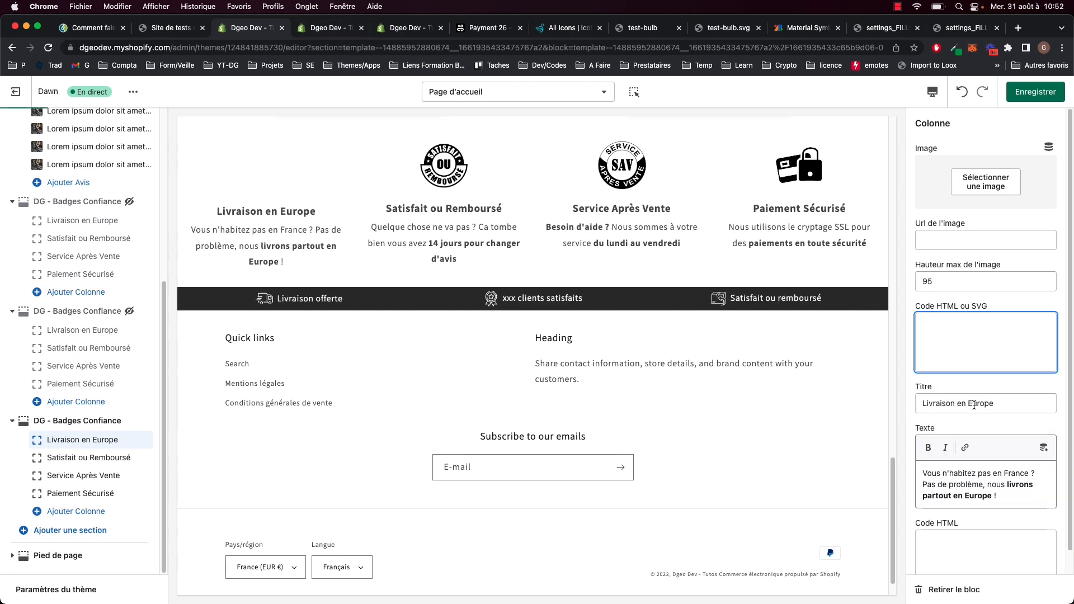
pyautogui.press('super+v')
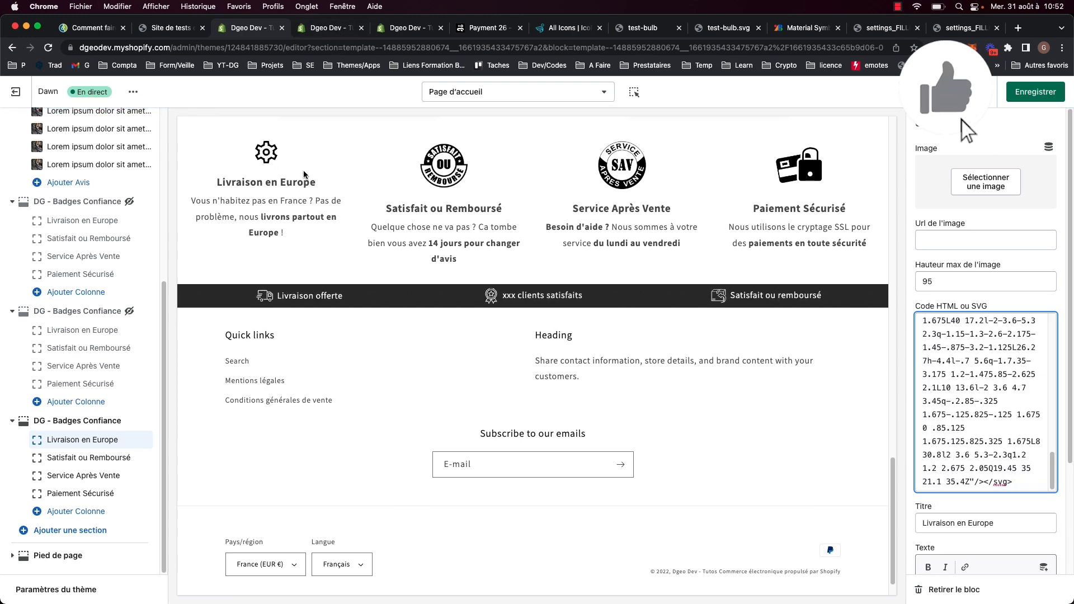